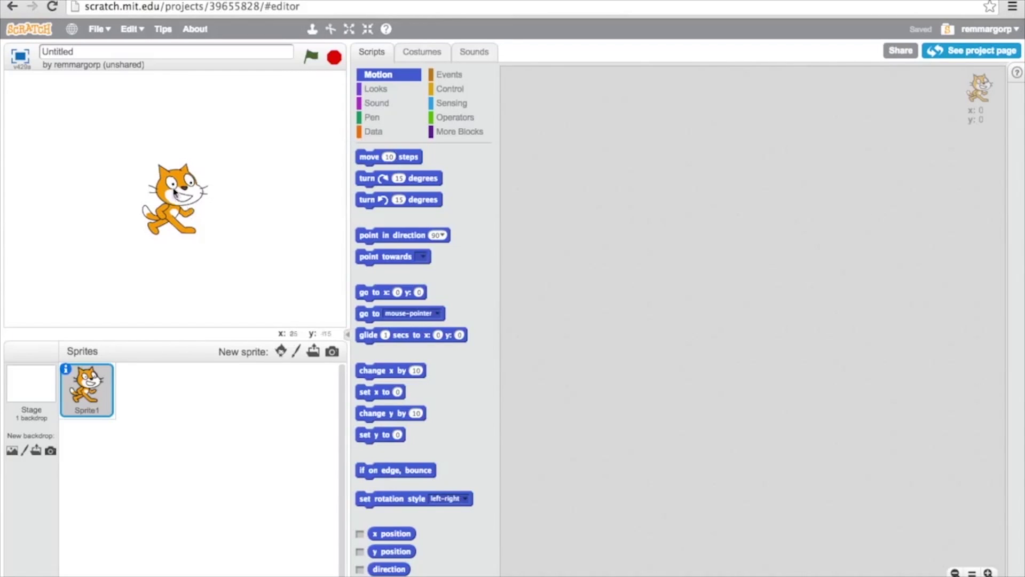
# Step: Delete the cat sprite and add the Tennis Ball sprite from the library's Sports theme
pyautogui.rightClick(174, 207)
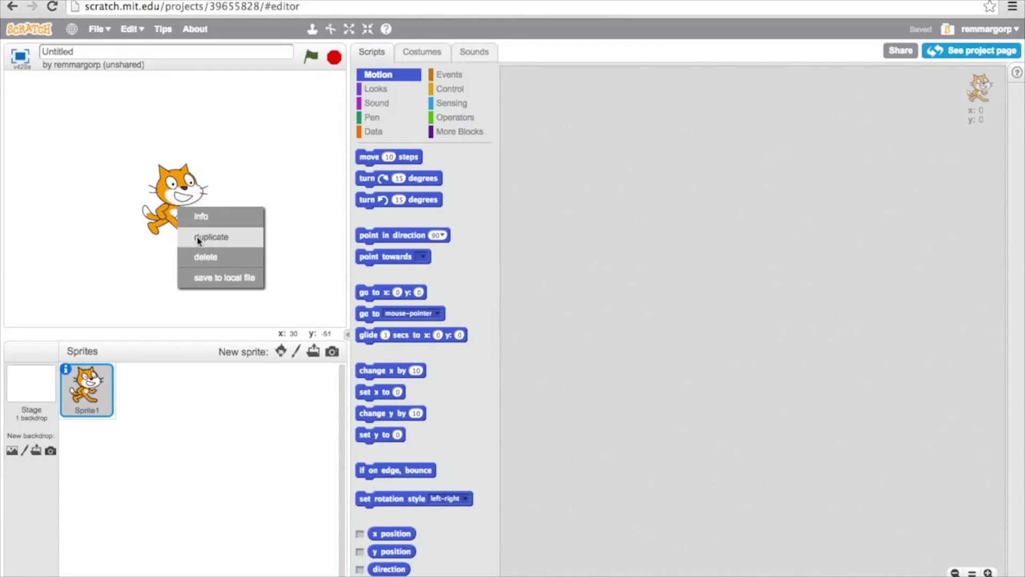
pyautogui.click(206, 258)
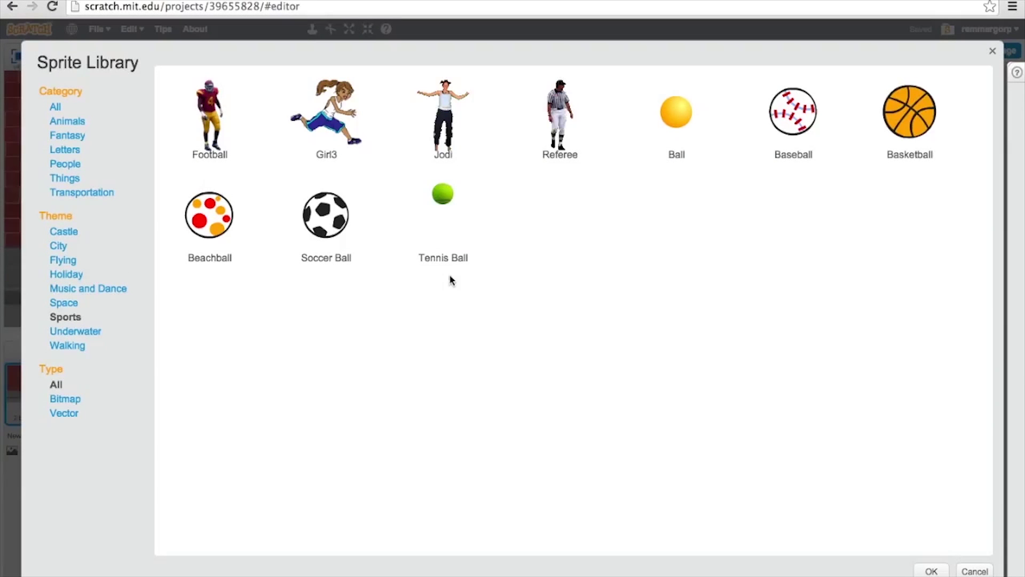
pyautogui.click(441, 214)
pyautogui.click(940, 571)
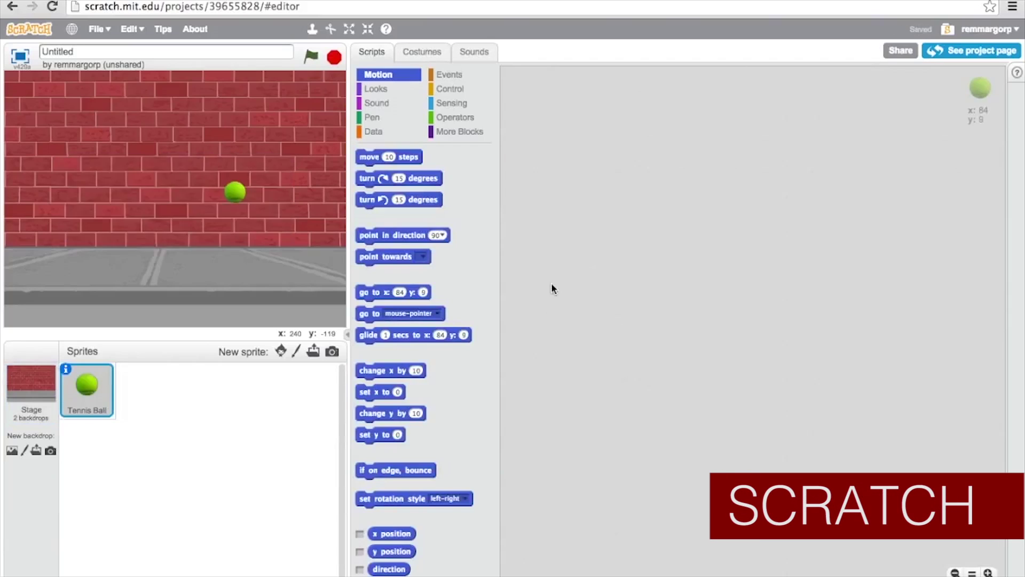
# Step: Move the tennis ball to the stage's upper centre and build a green-flag script with a go-to block for that position
pyautogui.click(455, 79)
pyautogui.moveTo(371, 167); pyautogui.dragTo(616, 180)
pyautogui.moveTo(237, 194); pyautogui.dragTo(177, 99)
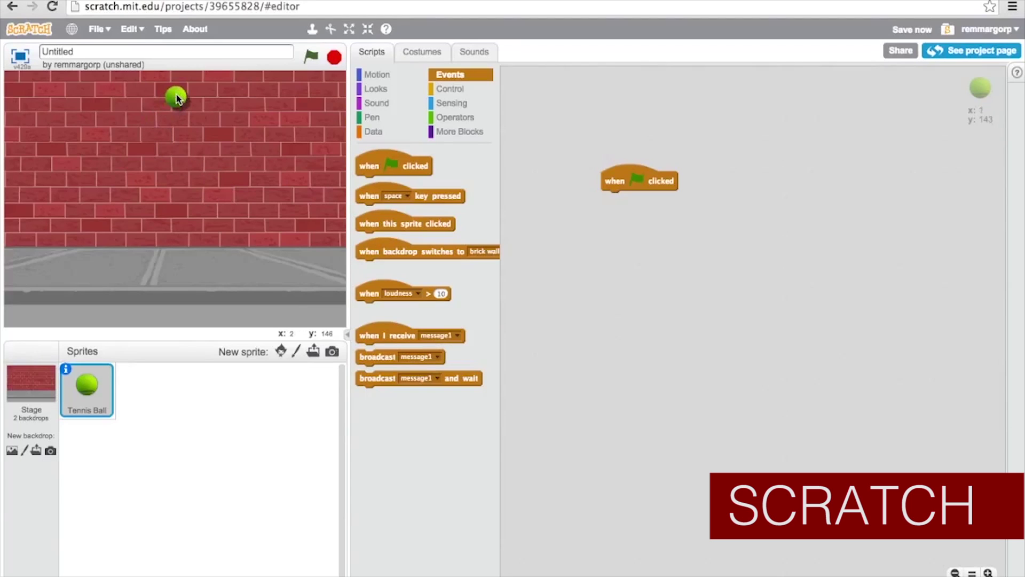
pyautogui.click(382, 78)
pyautogui.moveTo(370, 296); pyautogui.dragTo(620, 200)
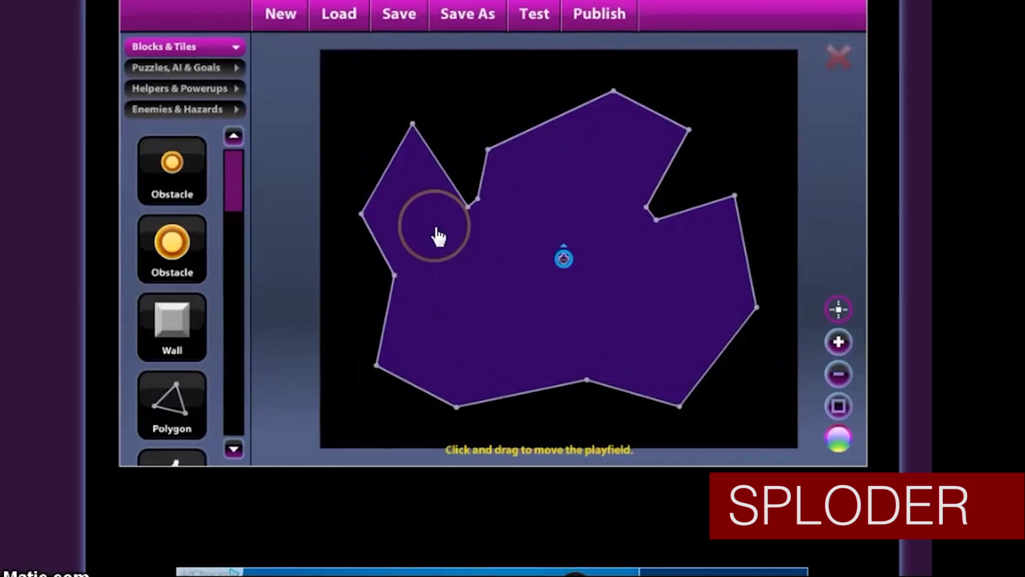
# Step: In Sploder, place a Message object on the player's ship reading "Destroy the enemies and protect the base."
pyautogui.click(839, 347)
pyautogui.click(840, 371)
pyautogui.click(837, 350)
pyautogui.click(836, 349)
pyautogui.click(837, 376)
pyautogui.moveTo(234, 184); pyautogui.dragTo(230, 327)
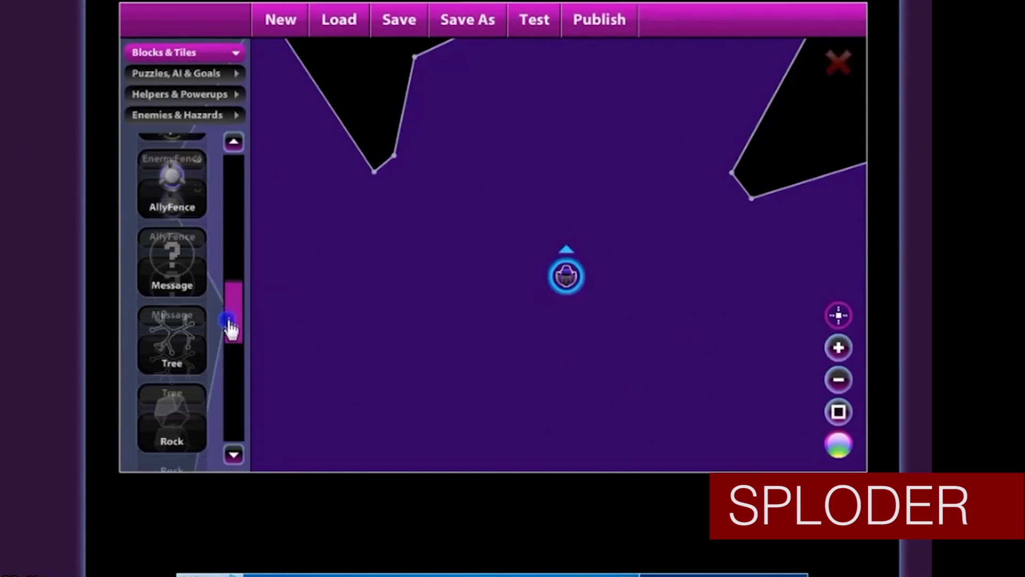
pyautogui.moveTo(145, 351); pyautogui.dragTo(572, 291)
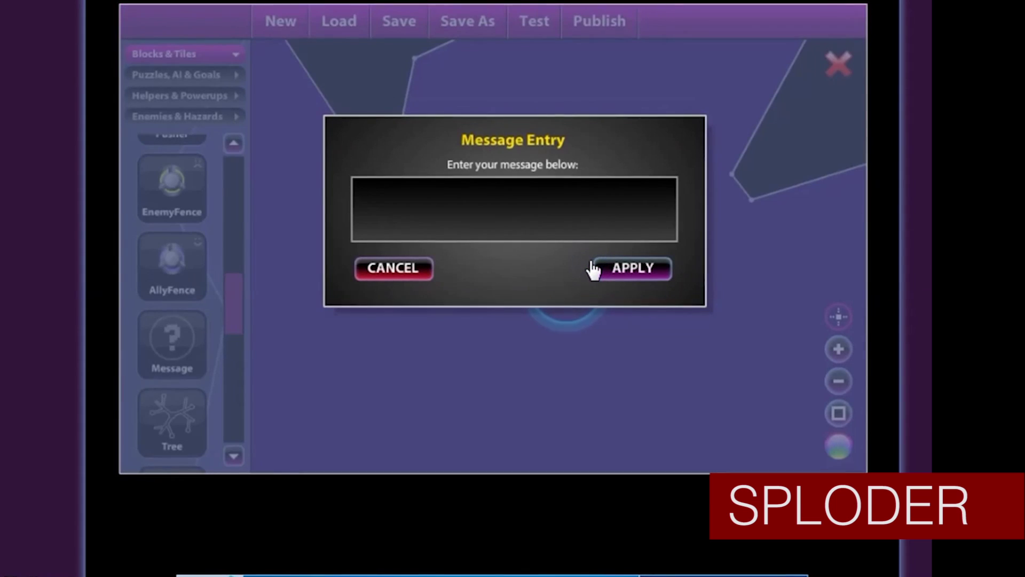
pyautogui.click(570, 219)
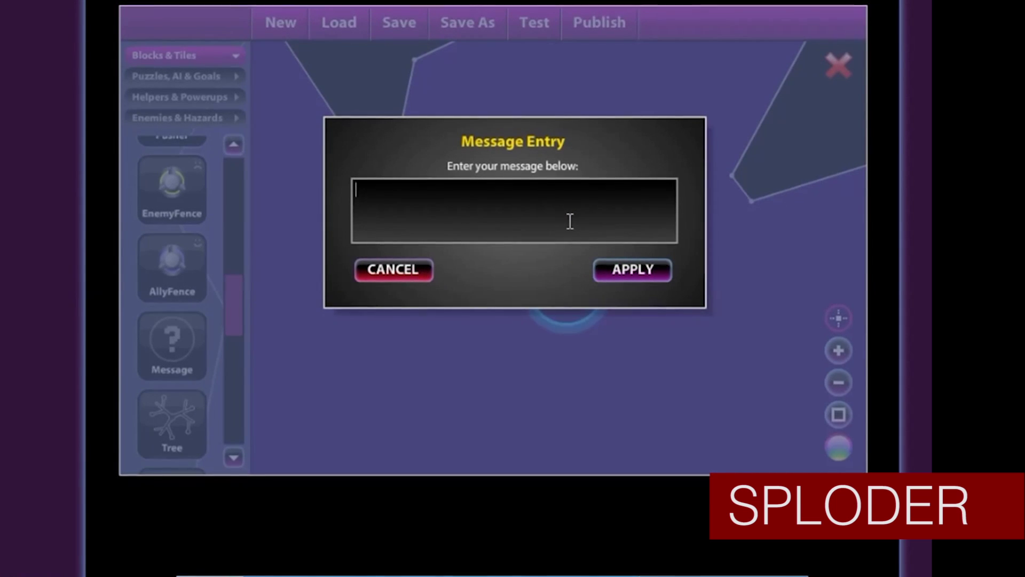
pyautogui.write('Destroy the enemies and protect the b')
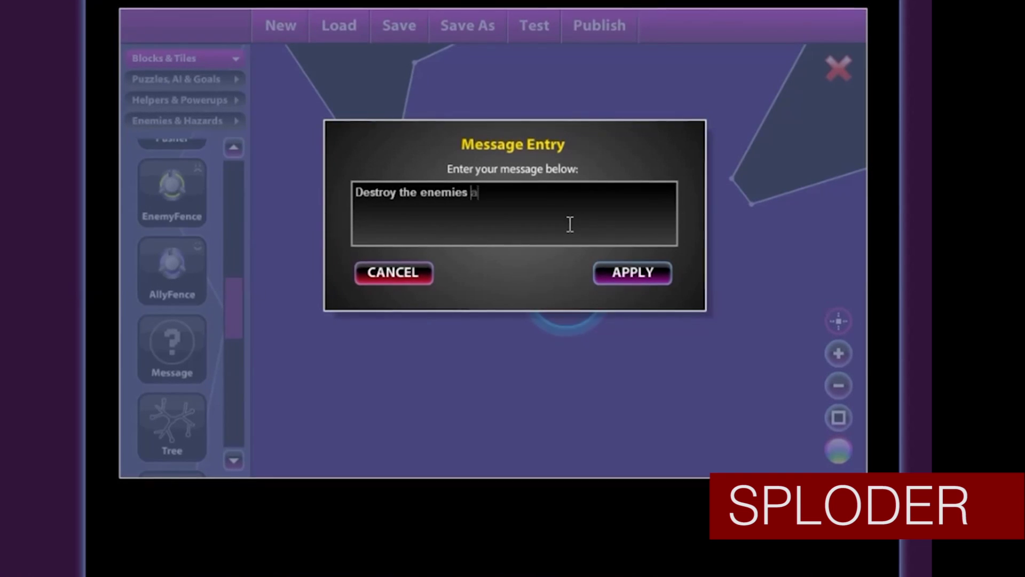
pyautogui.write('ase.')
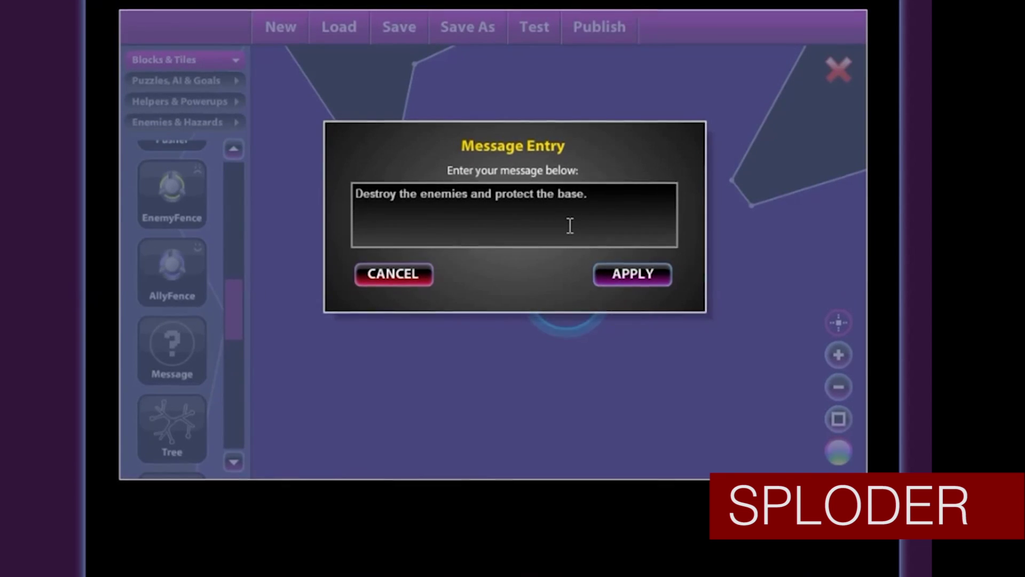
pyautogui.click(639, 273)
# Step: Place an Allied Base in the playfield just up and to the right of the player's ship
pyautogui.click(199, 82)
pyautogui.moveTo(190, 264); pyautogui.dragTo(636, 230)
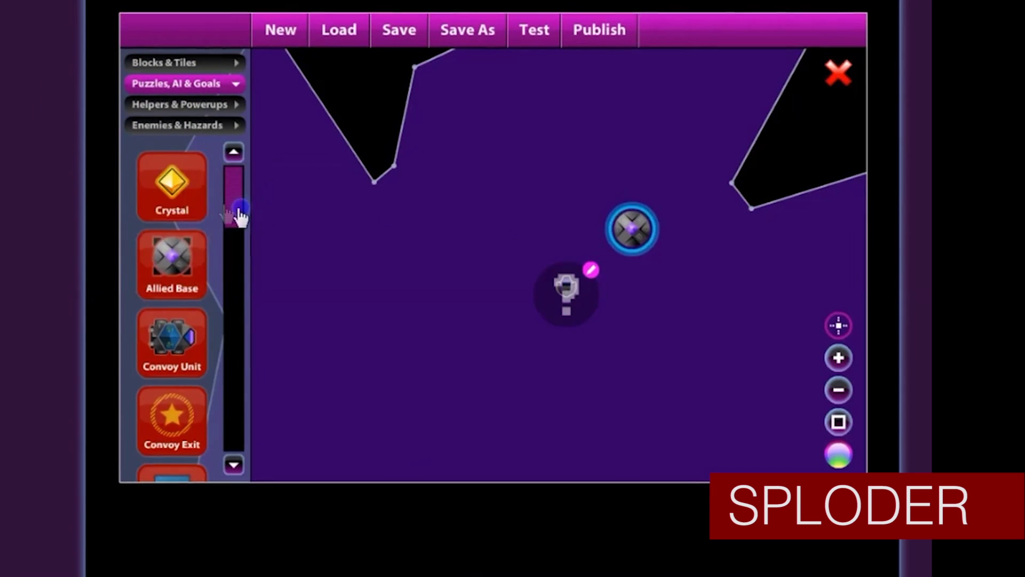
pyautogui.moveTo(240, 213); pyautogui.dragTo(221, 426)
# Step: Place several objects from the Enemies & Hazards category around the playfield
pyautogui.click(213, 65)
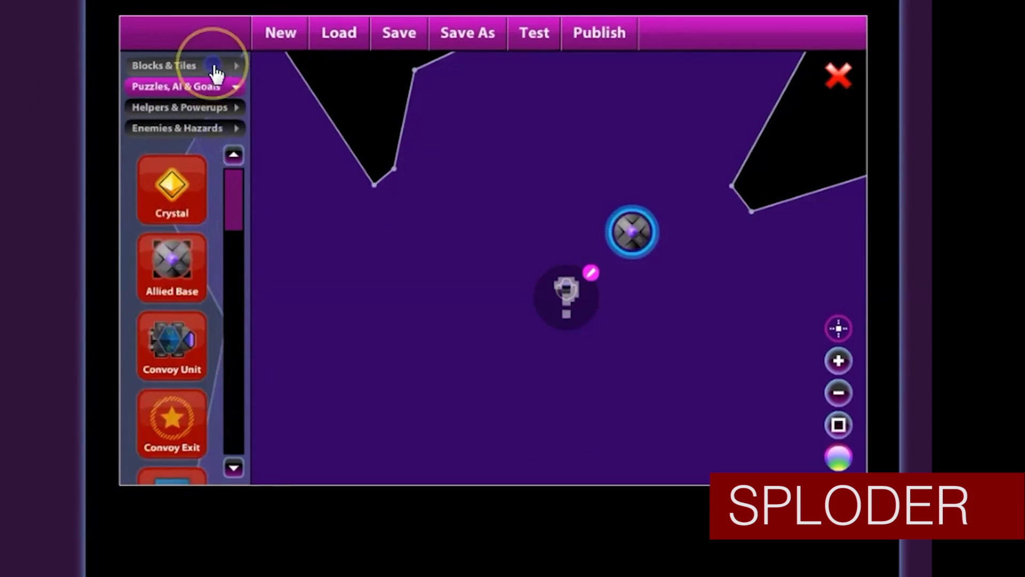
pyautogui.click(182, 107)
pyautogui.click(209, 130)
pyautogui.moveTo(170, 209); pyautogui.dragTo(632, 87)
pyautogui.moveTo(345, 281); pyautogui.dragTo(527, 333)
pyautogui.moveTo(160, 271); pyautogui.dragTo(423, 299)
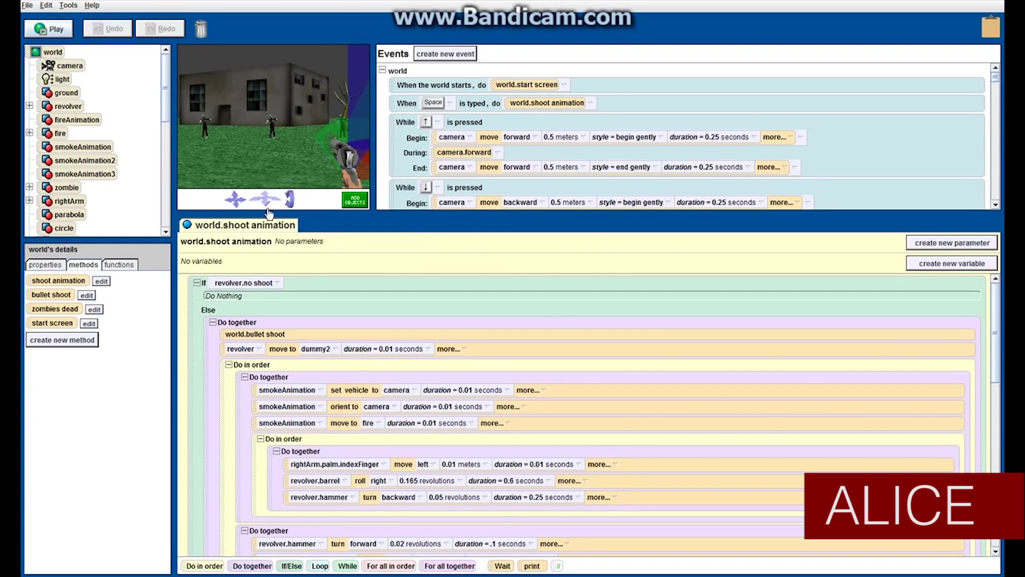
# Step: In Alice, run the Zombie Shoot world and start the game with the female character
pyautogui.click(54, 28)
pyautogui.click(54, 28)
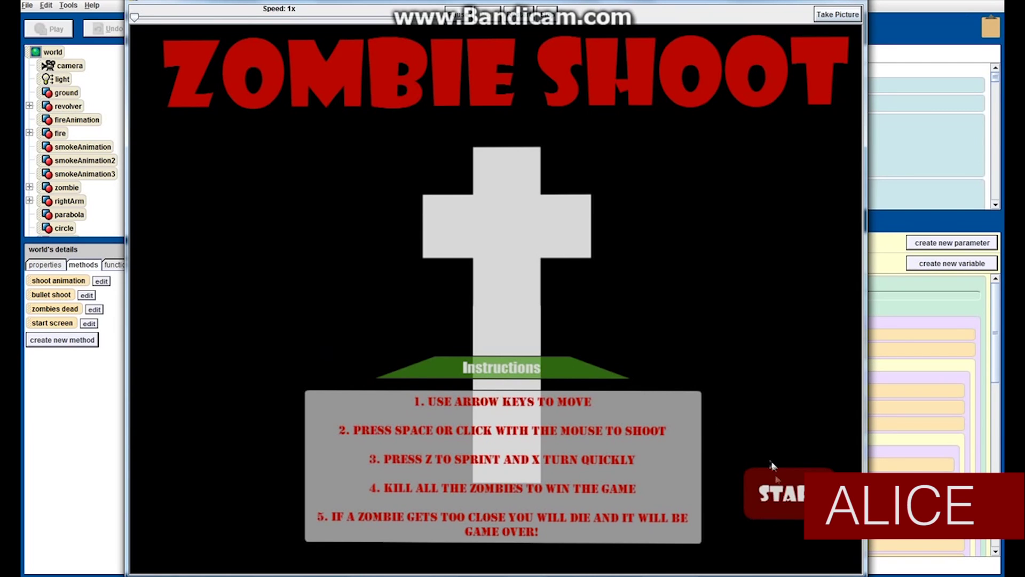
pyautogui.click(769, 480)
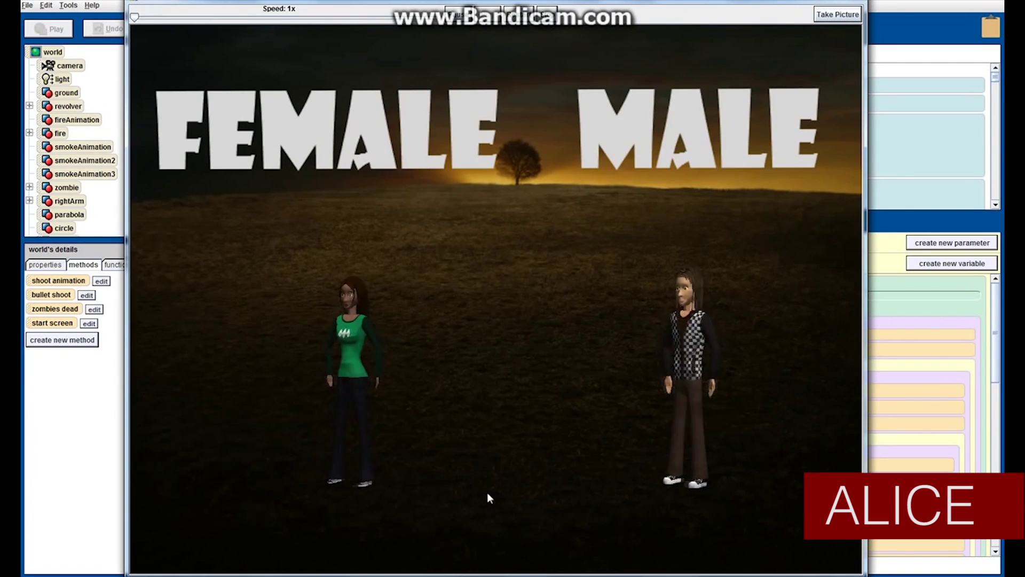
pyautogui.click(352, 422)
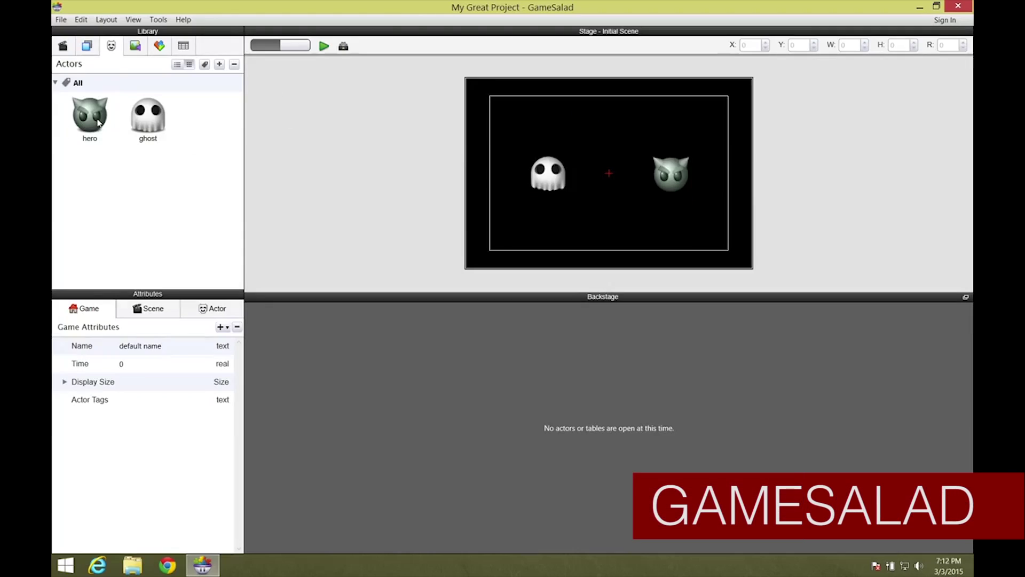
# Step: In GameSalad, open the hero actor and examine its first rule for movement on the right key
pyautogui.click(89, 119)
pyautogui.click(259, 360)
pyautogui.moveTo(439, 293); pyautogui.dragTo(438, 130)
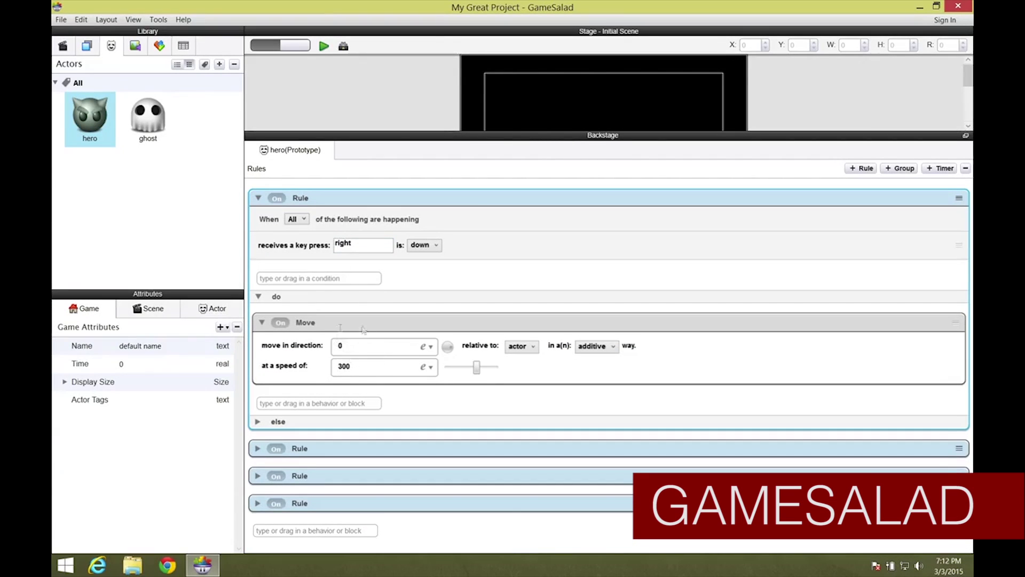
pyautogui.click(257, 198)
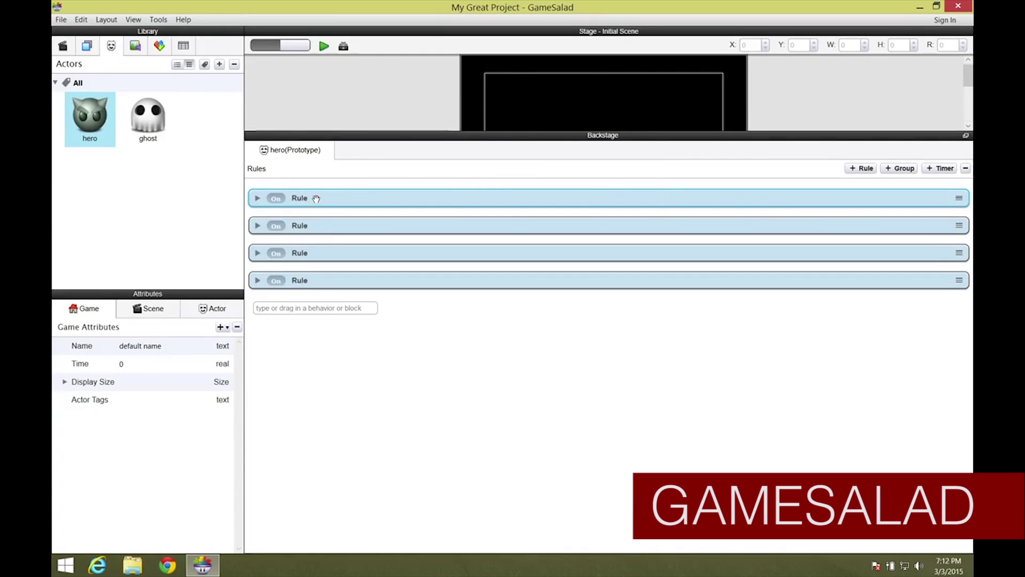
# Step: Preview the game, steer the hero around the scene in all four directions, and return to the editor
pyautogui.click(324, 46)
pyautogui.press('Up')
pyautogui.press('Left')
pyautogui.press('Down')
pyautogui.press('Right')
pyautogui.press('Left')
pyautogui.press('Down')
pyautogui.press('Up')
pyautogui.press('Left')
pyautogui.press('Down')
pyautogui.press('Right')
pyautogui.press('Up')
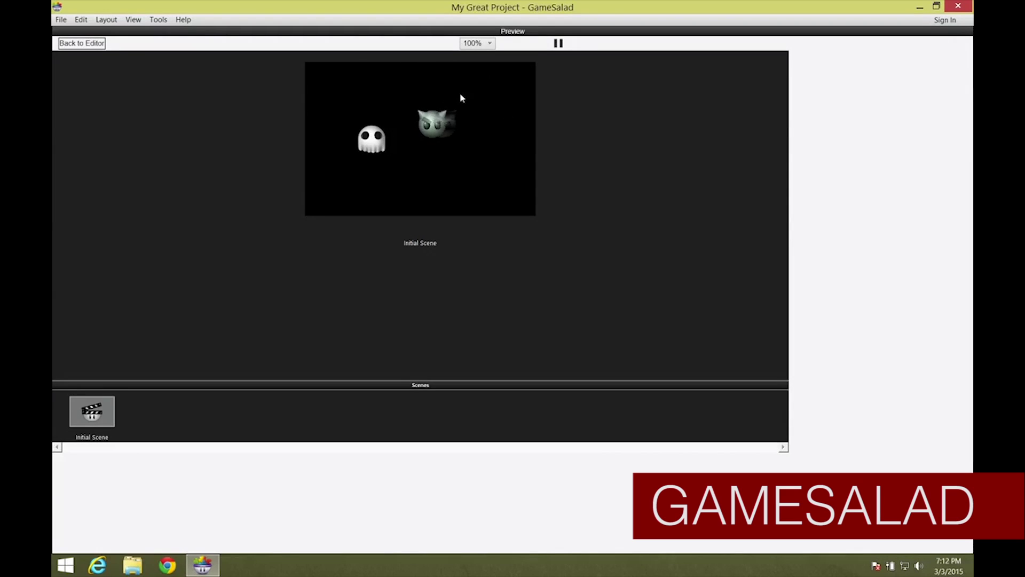
pyautogui.press('Right')
pyautogui.press('Down')
pyautogui.press('Left')
pyautogui.press('Up')
pyautogui.press('Right')
pyautogui.press('Down')
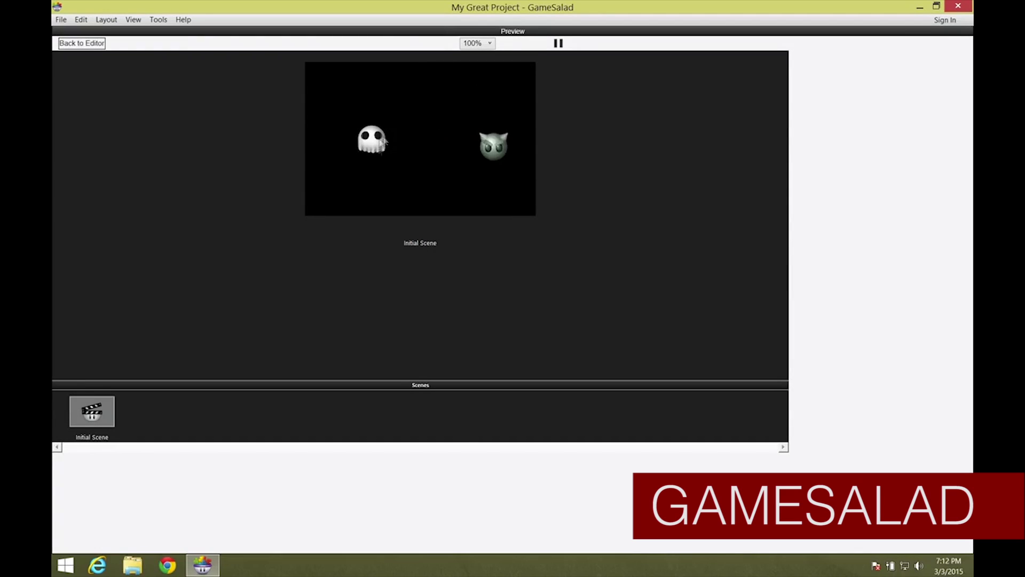
pyautogui.click(98, 44)
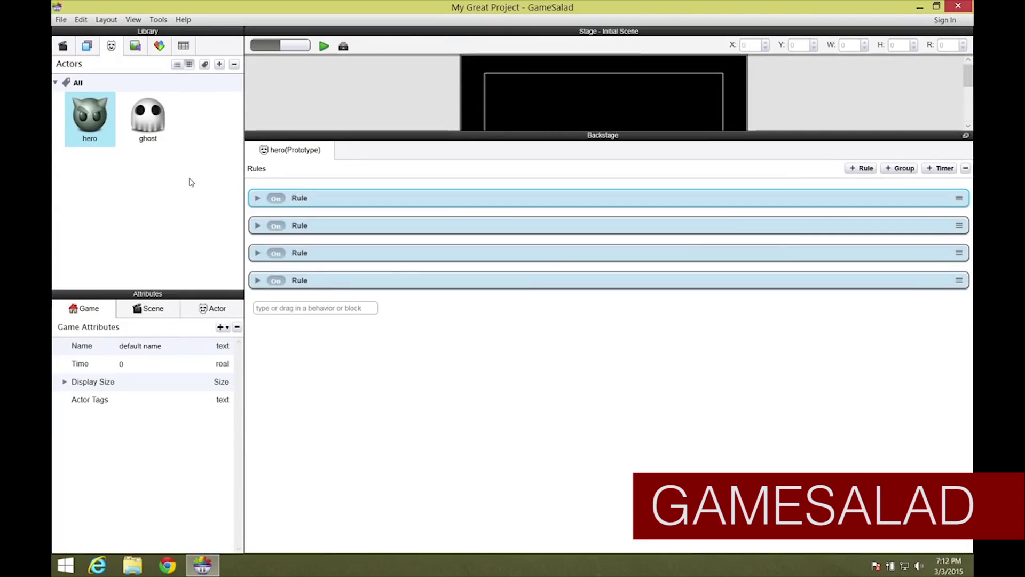
# Step: Add two integer game attributes named "position x" and "position y"
pyautogui.click(220, 328)
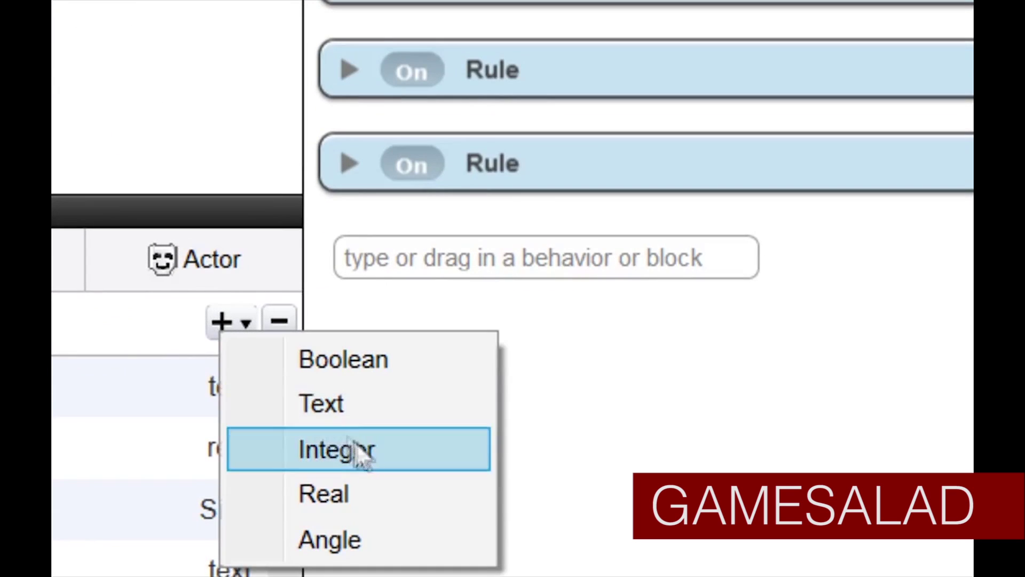
pyautogui.click(274, 368)
pyautogui.write('position x')
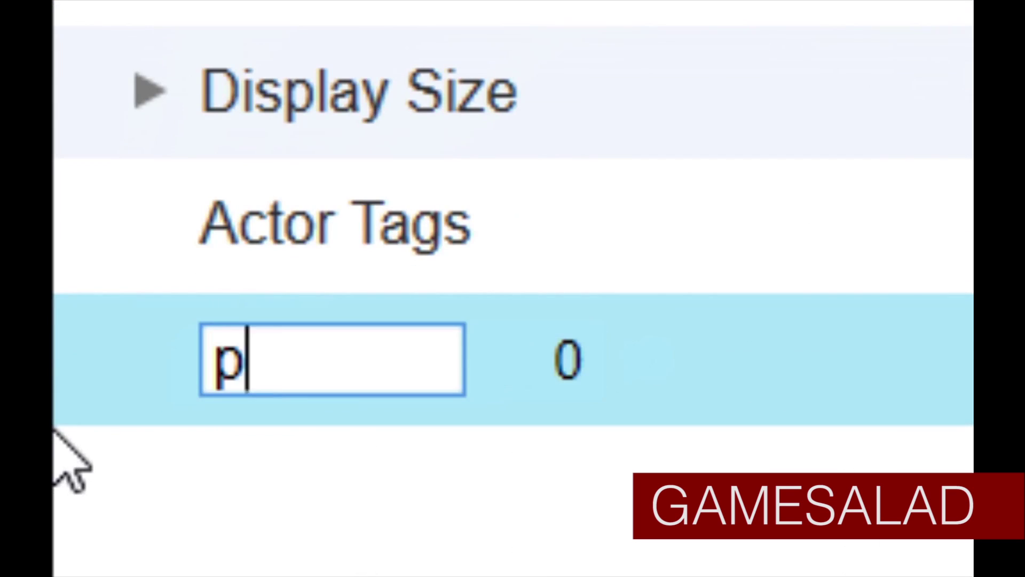
pyautogui.press('Return')
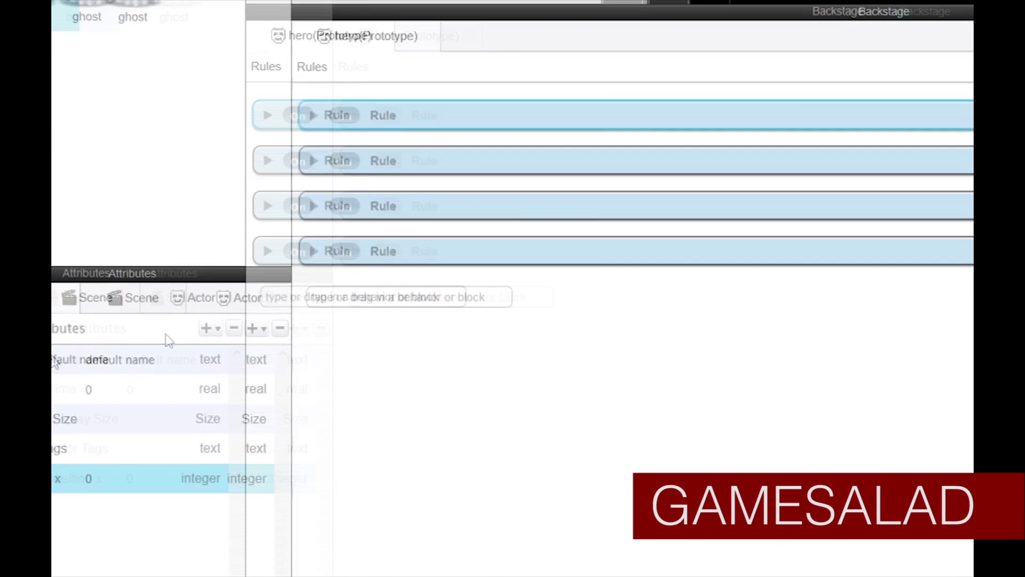
pyautogui.click(220, 328)
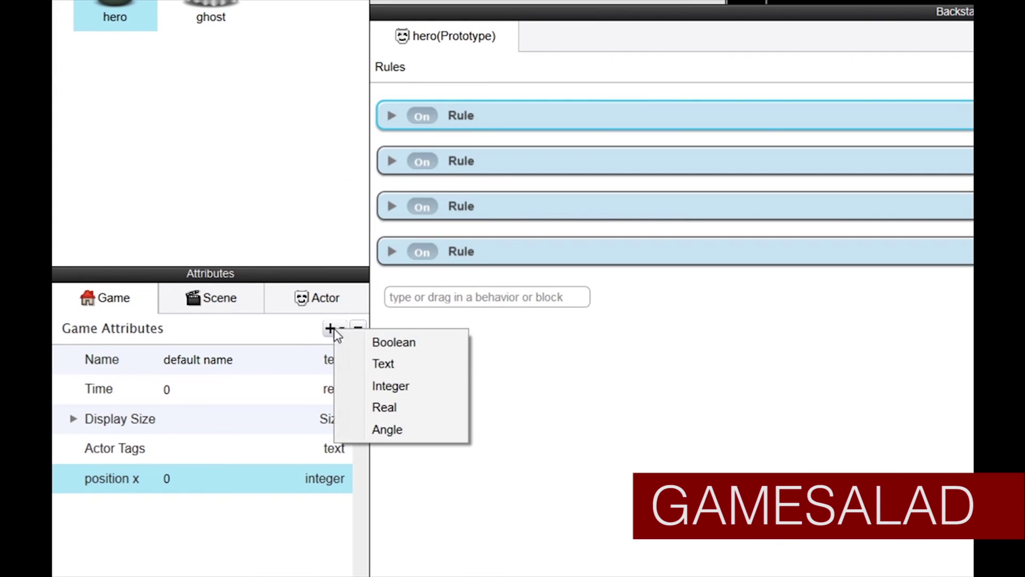
pyautogui.click(393, 386)
pyautogui.write('position y')
pyautogui.press('Return')
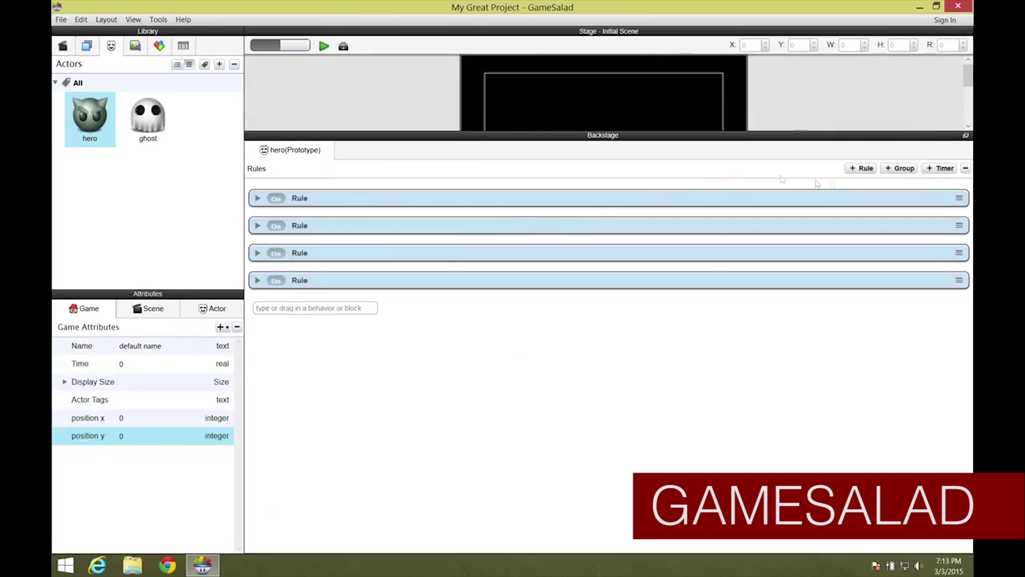
# Step: Add a group to the hero actor and move its four rules into it
pyautogui.click(899, 169)
pyautogui.moveTo(535, 299); pyautogui.dragTo(540, 349)
pyautogui.moveTo(350, 315); pyautogui.dragTo(350, 331)
pyautogui.moveTo(336, 252); pyautogui.dragTo(341, 305)
pyautogui.moveTo(337, 225); pyautogui.dragTo(339, 277)
pyautogui.moveTo(336, 198); pyautogui.dragTo(333, 246)
pyautogui.click(257, 198)
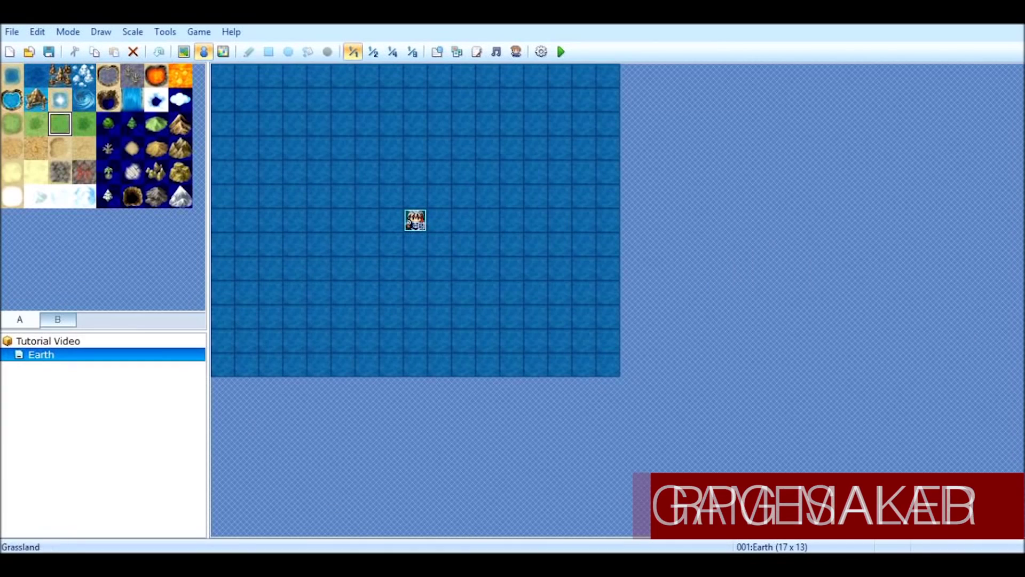
# Step: In RPG Maker, paint a grassland island on the Earth map and deep-sea patches in the surrounding water
pyautogui.click(183, 51)
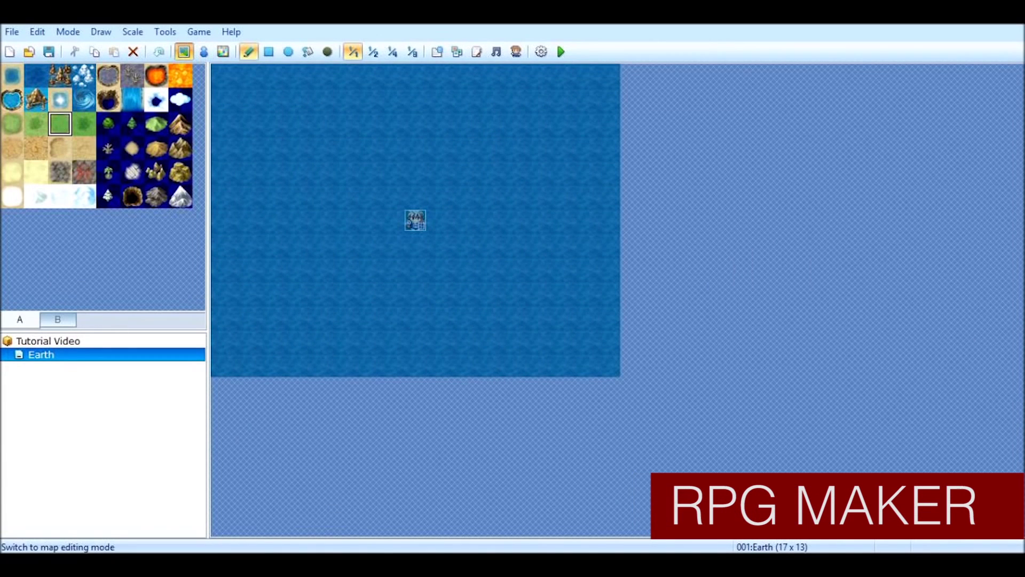
pyautogui.moveTo(269, 124)
pyautogui.mouseDown()
pyautogui.moveTo(460, 142)
pyautogui.moveTo(275, 167)
pyautogui.moveTo(439, 196)
pyautogui.moveTo(321, 224)
pyautogui.moveTo(463, 292)
pyautogui.moveTo(367, 316)
pyautogui.moveTo(535, 292)
pyautogui.moveTo(294, 124)
pyautogui.moveTo(463, 148)
pyautogui.mouseUp()
pyautogui.click(36, 75)
pyautogui.moveTo(222, 197)
pyautogui.mouseDown()
pyautogui.moveTo(343, 100)
pyautogui.moveTo(467, 200)
pyautogui.moveTo(513, 149)
pyautogui.moveTo(437, 316)
pyautogui.moveTo(511, 244)
pyautogui.moveTo(535, 339)
pyautogui.moveTo(535, 290)
pyautogui.mouseUp()
# Step: Paint sand in the map's upper-right corner and on the island's lower-left part, adding palm trees on the latter
pyautogui.click(11, 172)
pyautogui.moveTo(510, 99)
pyautogui.mouseDown()
pyautogui.moveTo(550, 119)
pyautogui.moveTo(559, 75)
pyautogui.moveTo(508, 96)
pyautogui.mouseUp()
pyautogui.moveTo(294, 220); pyautogui.dragTo(273, 317)
pyautogui.click(108, 172)
pyautogui.moveTo(295, 244); pyautogui.dragTo(271, 270)
# Step: Place a town tile at the island's upper-right corner and a small building tile on the island's sand patch
pyautogui.click(58, 319)
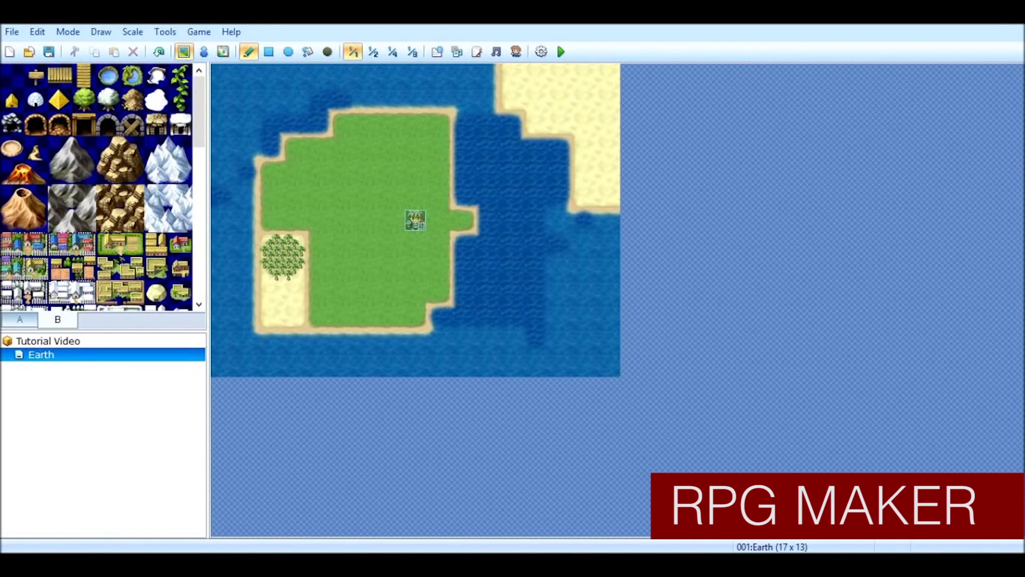
pyautogui.click(35, 244)
pyautogui.click(439, 123)
pyautogui.click(157, 268)
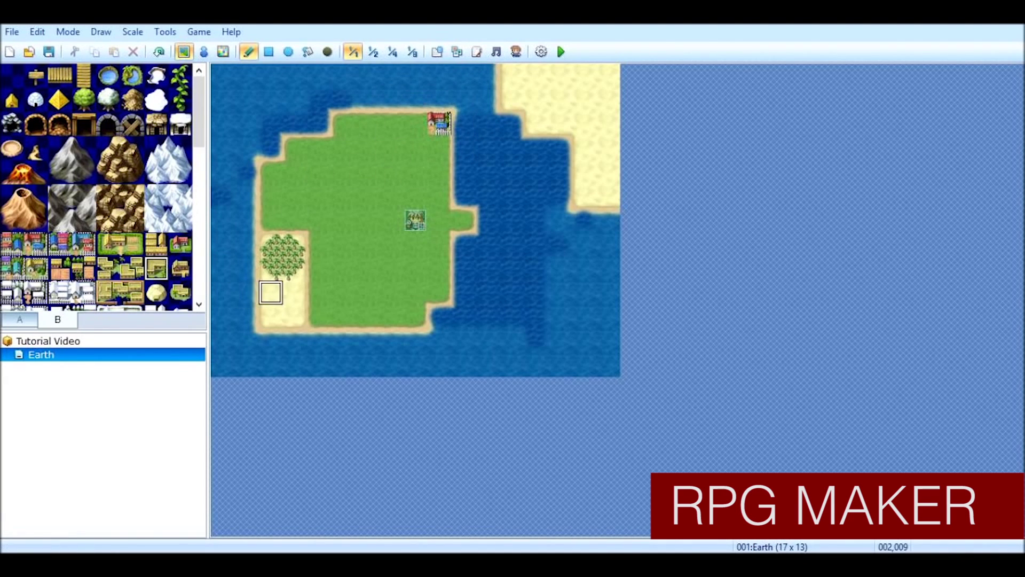
pyautogui.click(296, 292)
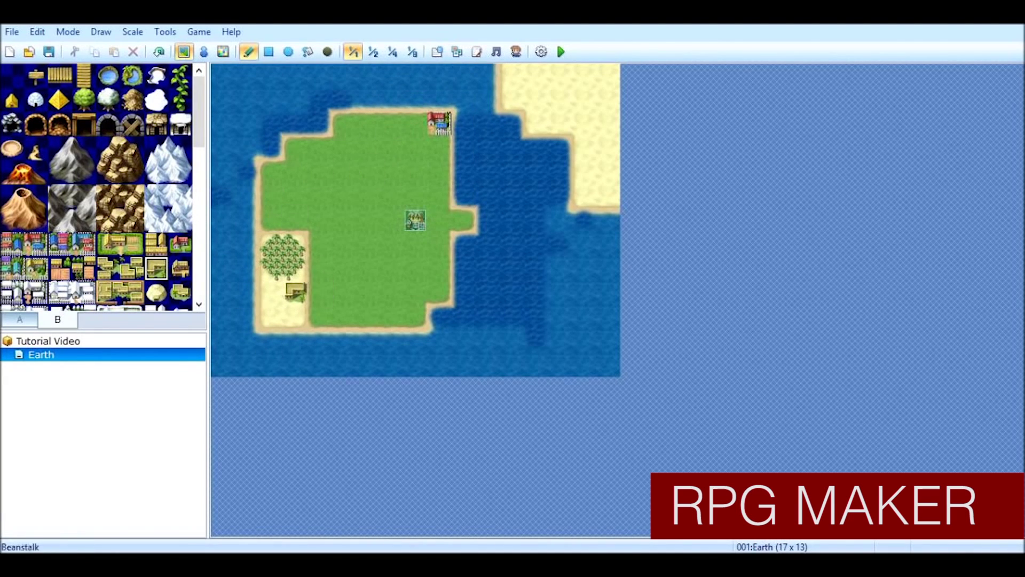
# Step: Scatter conifer tree tiles across the island's grassland
pyautogui.click(20, 319)
pyautogui.click(132, 123)
pyautogui.click(391, 172)
pyautogui.click(343, 220)
pyautogui.click(318, 147)
pyautogui.click(367, 172)
pyautogui.click(415, 291)
pyautogui.click(367, 291)
pyautogui.click(319, 196)
# Step: Scatter rock tiles through the sea around the island
pyautogui.click(156, 172)
pyautogui.click(270, 100)
pyautogui.click(535, 171)
pyautogui.click(535, 340)
pyautogui.click(487, 340)
pyautogui.click(246, 364)
pyautogui.moveTo(390, 99); pyautogui.dragTo(391, 76)
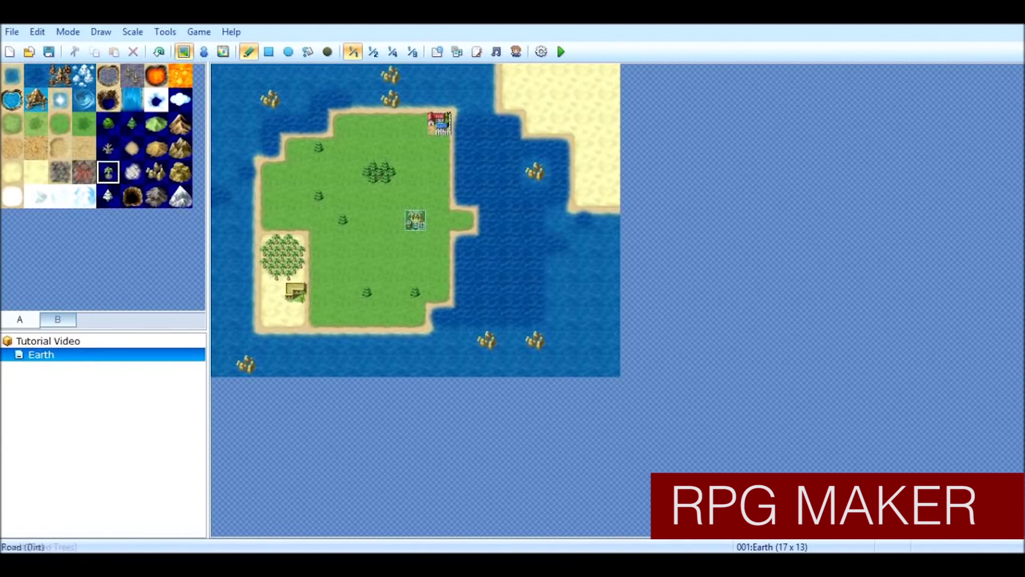
pyautogui.click(132, 75)
pyautogui.click(535, 76)
pyautogui.click(158, 51)
# Step: Place rocky mountain tiles on the sand area in the map's upper-right corner
pyautogui.click(180, 172)
pyautogui.moveTo(560, 76)
pyautogui.mouseDown()
pyautogui.moveTo(607, 99)
pyautogui.moveTo(584, 99)
pyautogui.mouseUp()
pyautogui.click(57, 319)
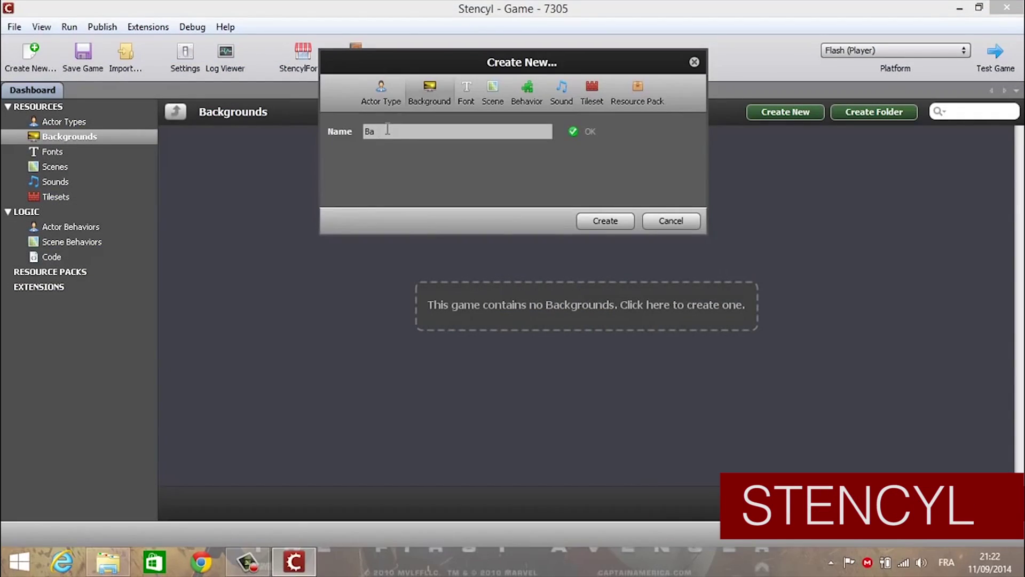
# Step: Create the new background and add the Background image from the Images folder as its first frame
pyautogui.click(597, 221)
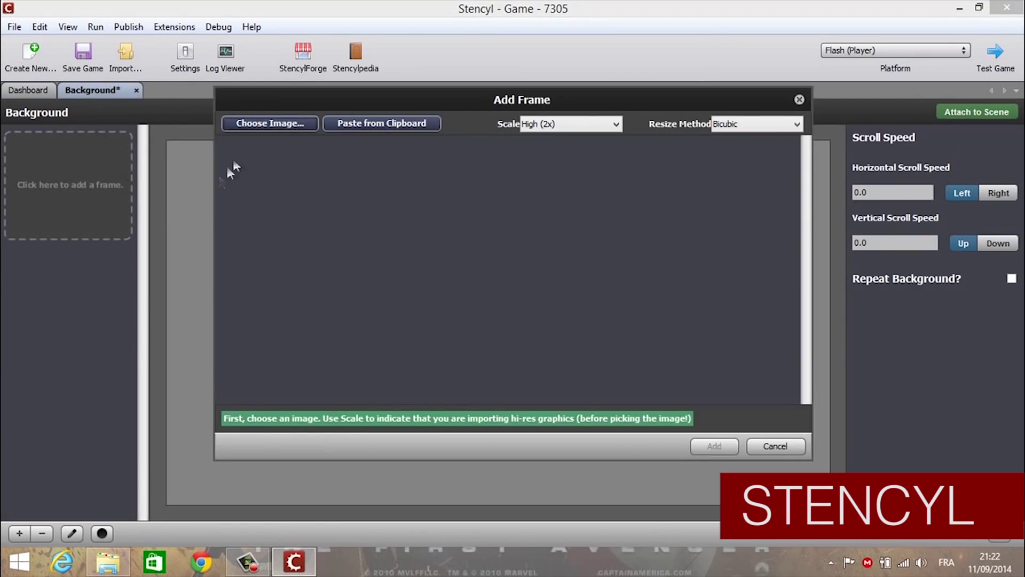
pyautogui.click(270, 122)
pyautogui.click(68, 156)
pyautogui.doubleClick(155, 91)
pyautogui.doubleClick(119, 256)
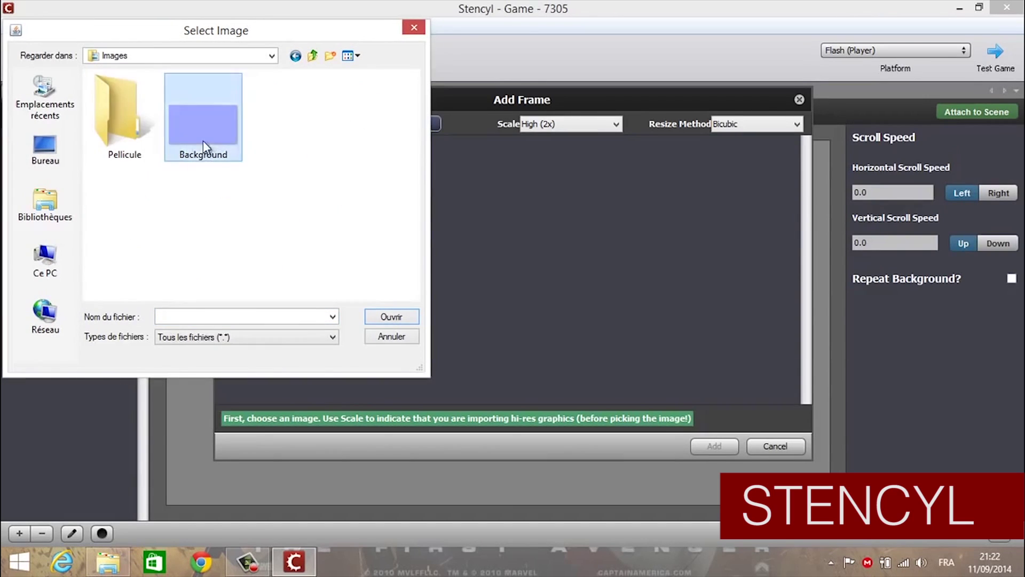
pyautogui.doubleClick(201, 117)
pyautogui.click(713, 446)
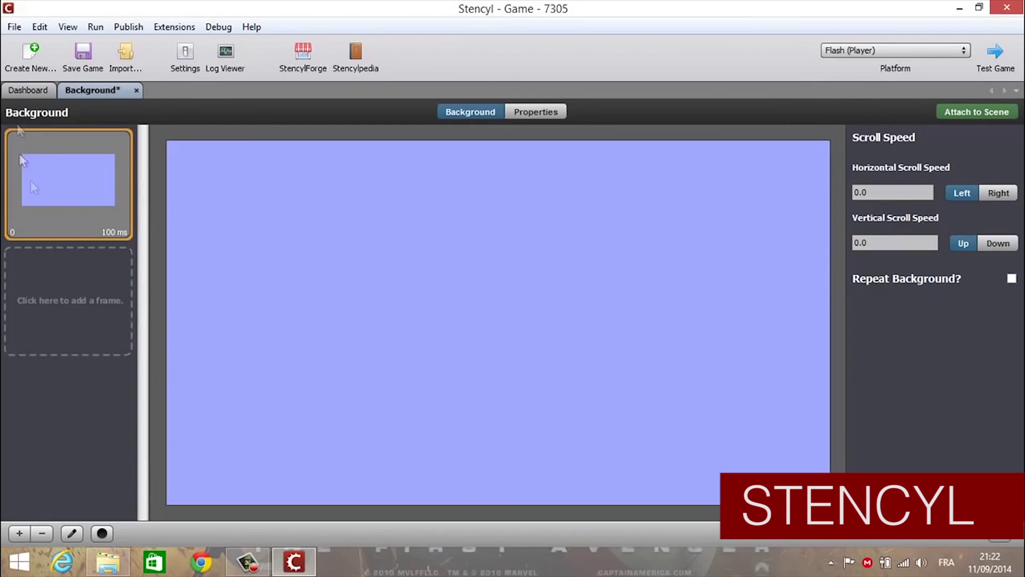
# Step: Create a new scene named Main with a size of 20 by 15 tiles
pyautogui.click(28, 90)
pyautogui.click(75, 166)
pyautogui.click(496, 303)
pyautogui.write('Main')
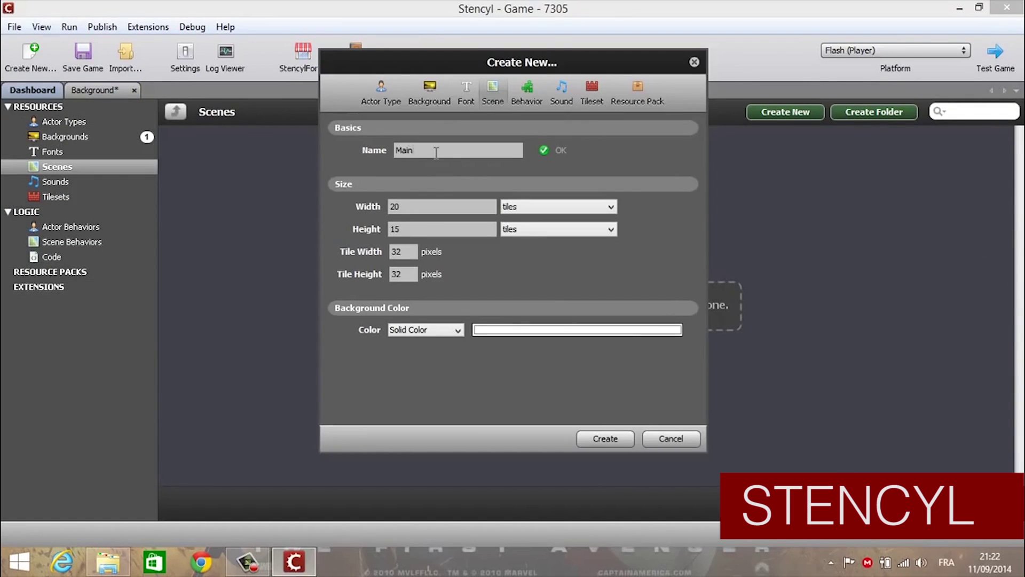
pyautogui.click(603, 439)
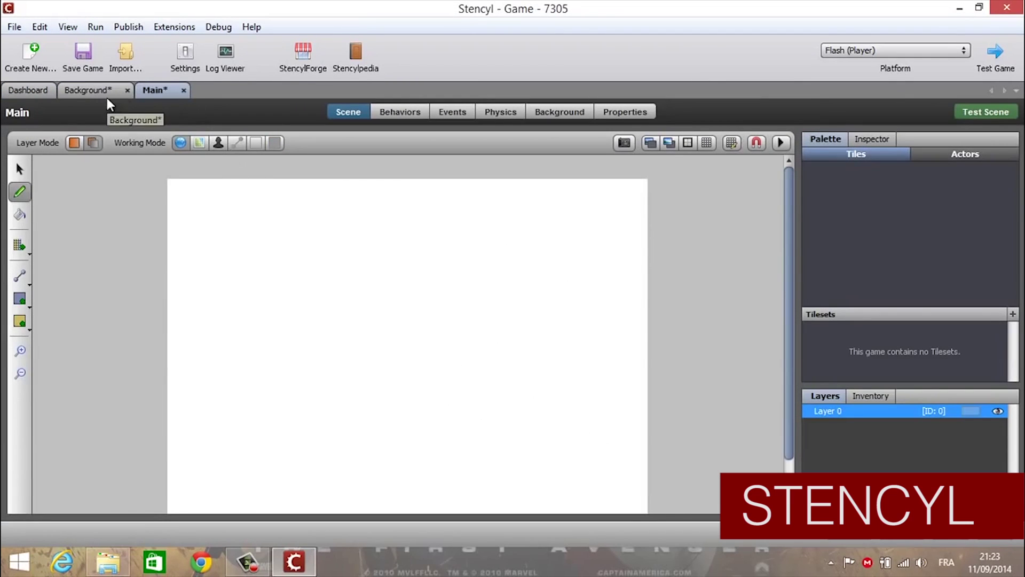
# Step: Search StencylForge for "platform", sort the resources by most downloads and download the Grass Land Tileset
pyautogui.click(304, 52)
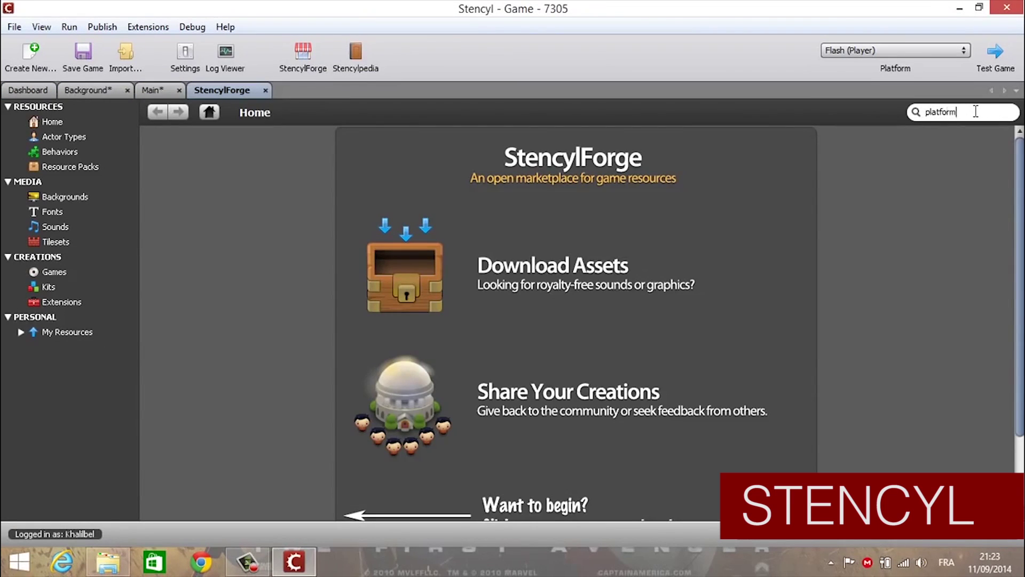
pyautogui.click(975, 111)
pyautogui.write('platform')
pyautogui.press('Return')
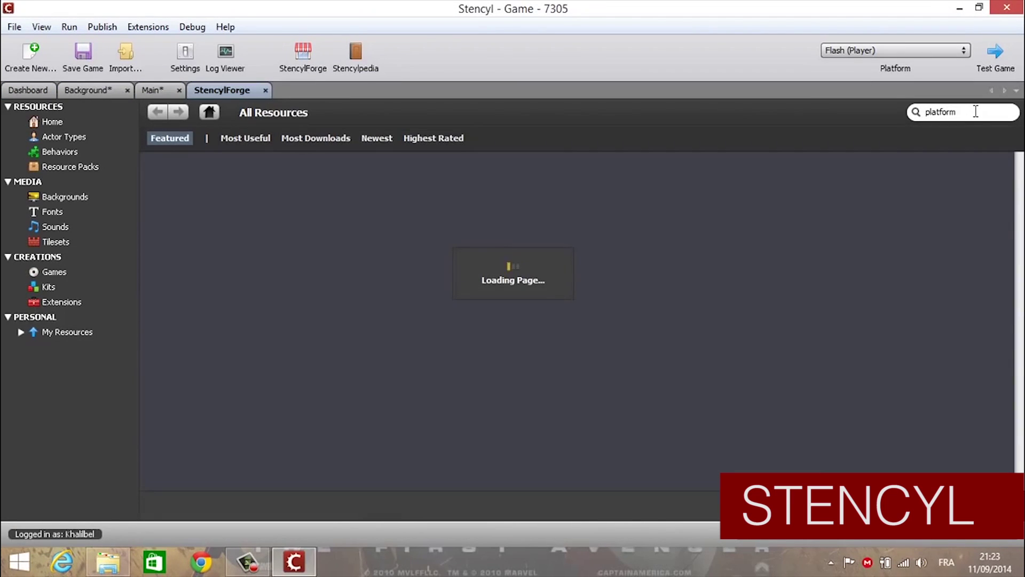
pyautogui.click(331, 140)
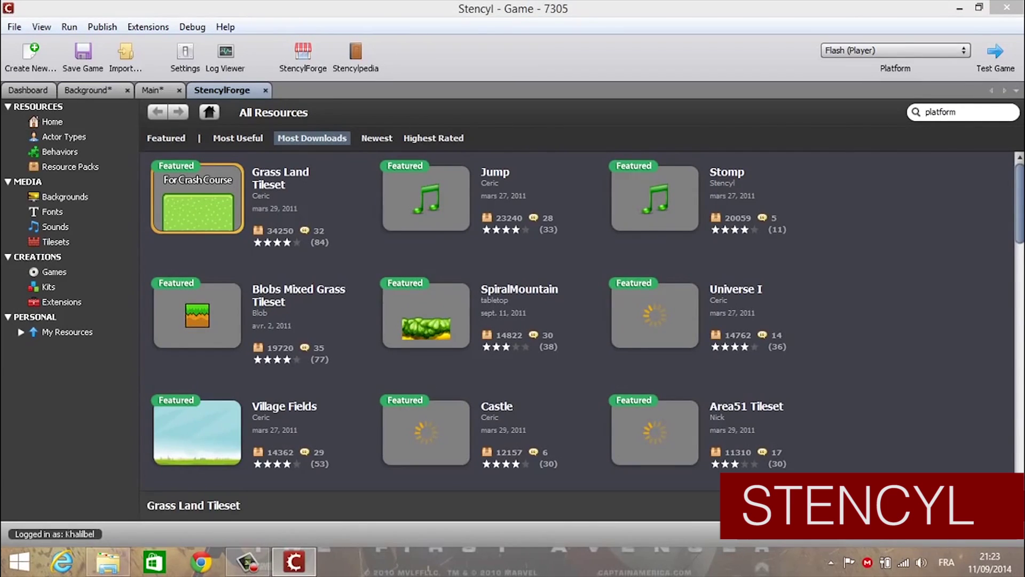
pyautogui.doubleClick(197, 203)
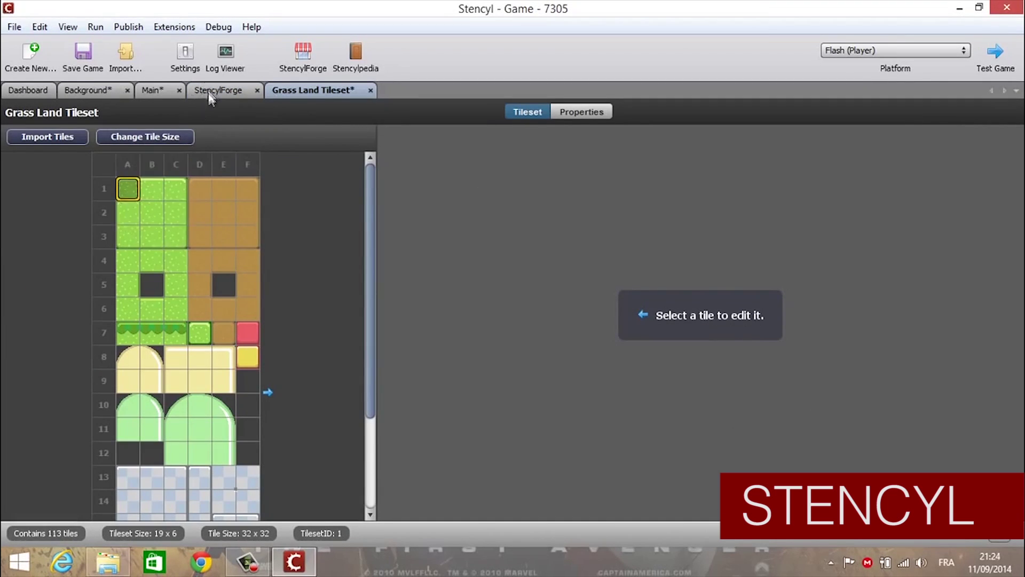
# Step: Return to StencylForge and open the Mambo actor type from the most downloaded actors
pyautogui.click(216, 91)
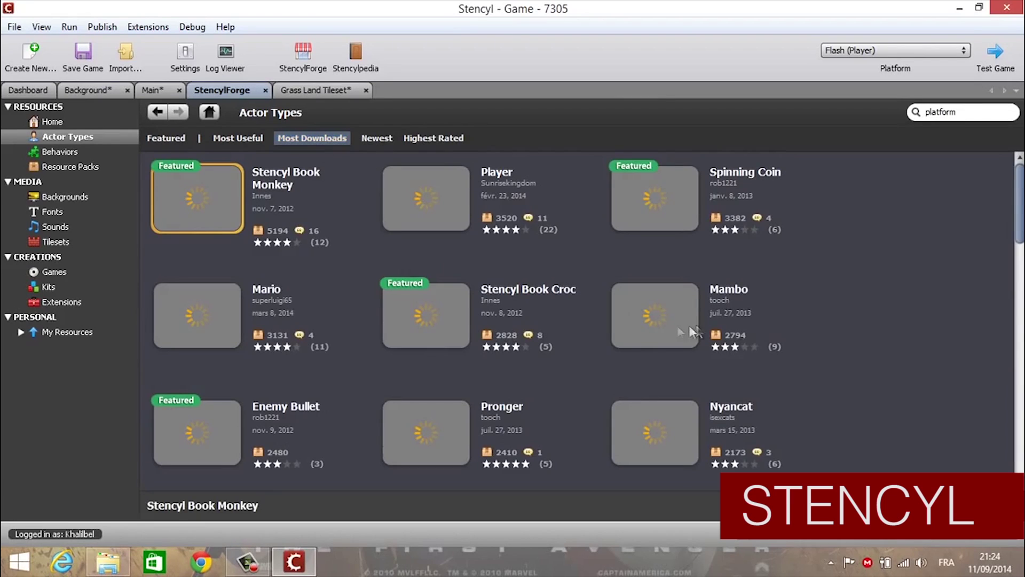
pyautogui.click(683, 326)
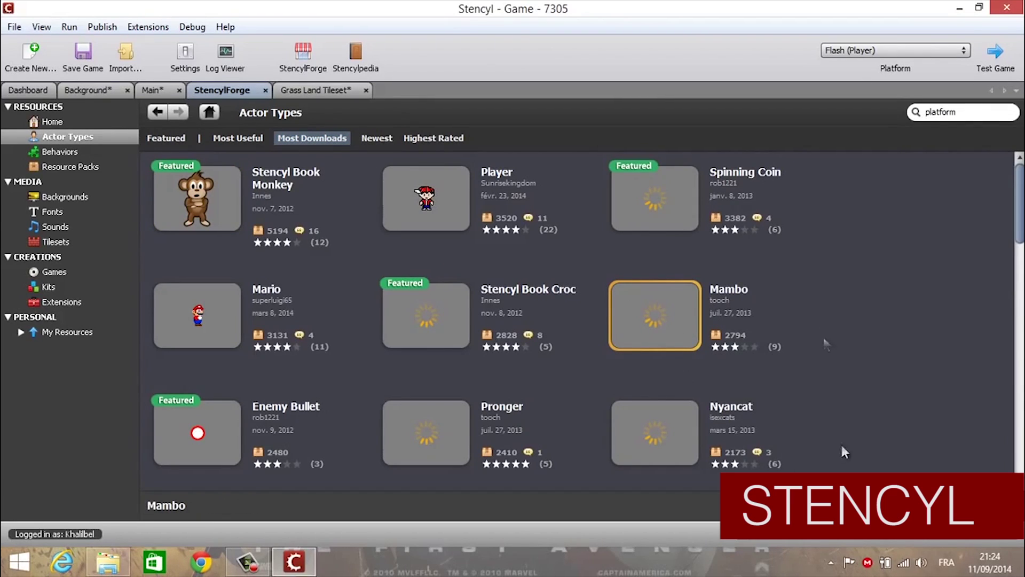
pyautogui.doubleClick(662, 320)
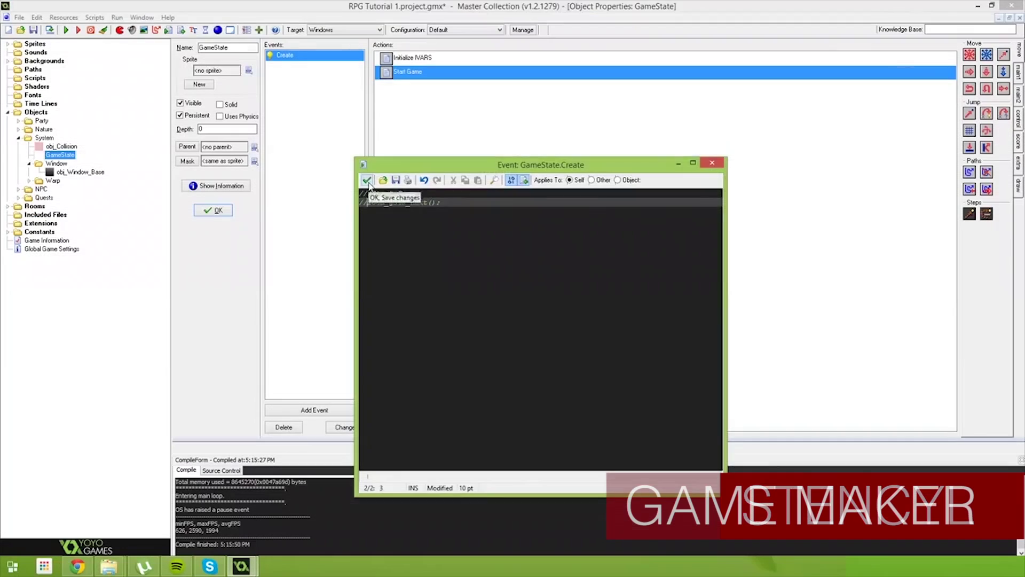
# Step: In GameMaker, close the GameState code, open the rm_TitleScreen room and test-run the game
pyautogui.press('Escape')
pyautogui.doubleClick(35, 206)
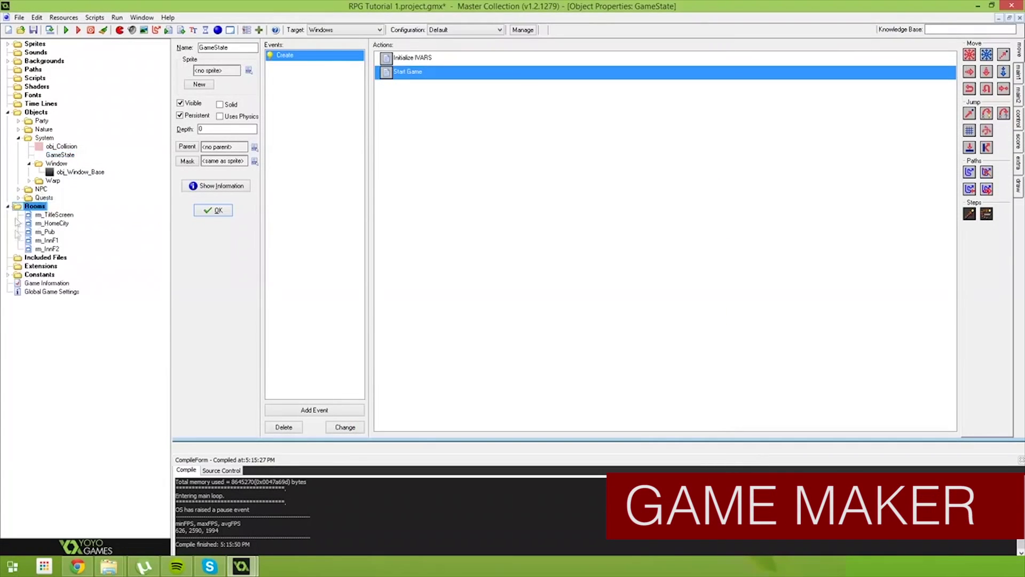
pyautogui.doubleClick(53, 215)
pyautogui.click(67, 30)
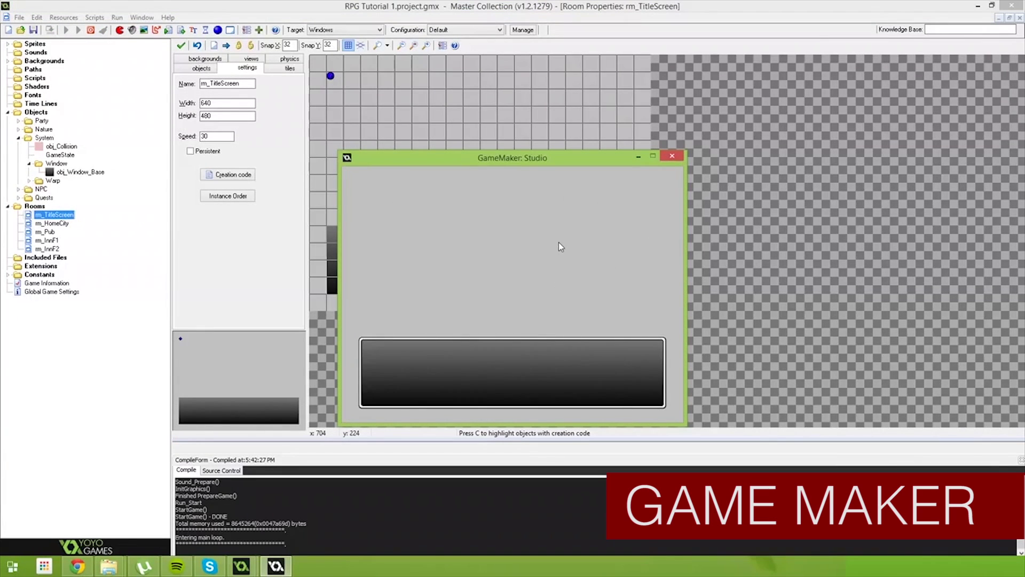
pyautogui.click(671, 155)
# Step: Add a Create event to obj_Window_Base that executes the code "start = false;"
pyautogui.doubleClick(74, 172)
pyautogui.click(316, 410)
pyautogui.click(477, 224)
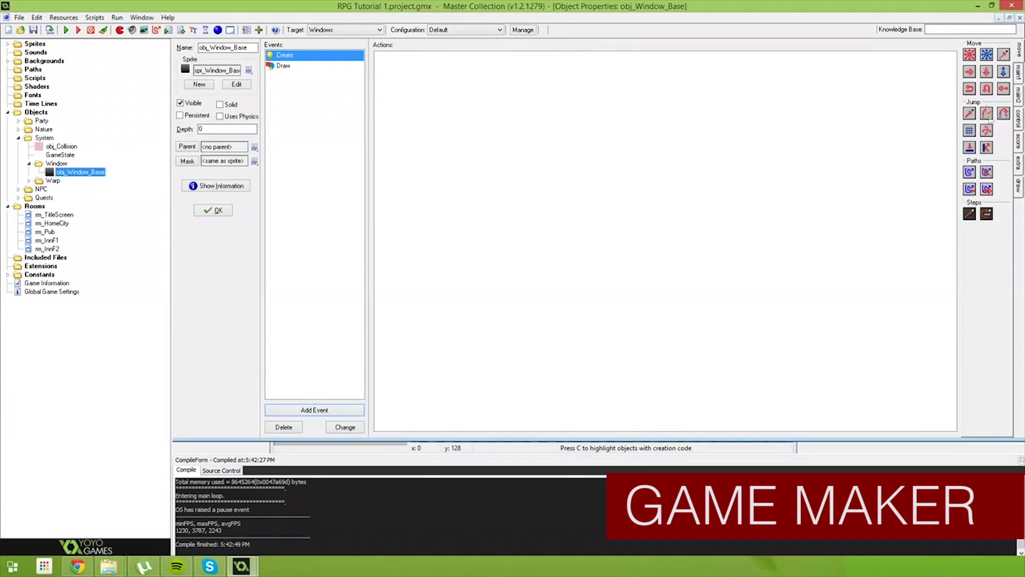
pyautogui.click(1019, 118)
pyautogui.moveTo(970, 155); pyautogui.dragTo(494, 168)
pyautogui.write('start = false;')
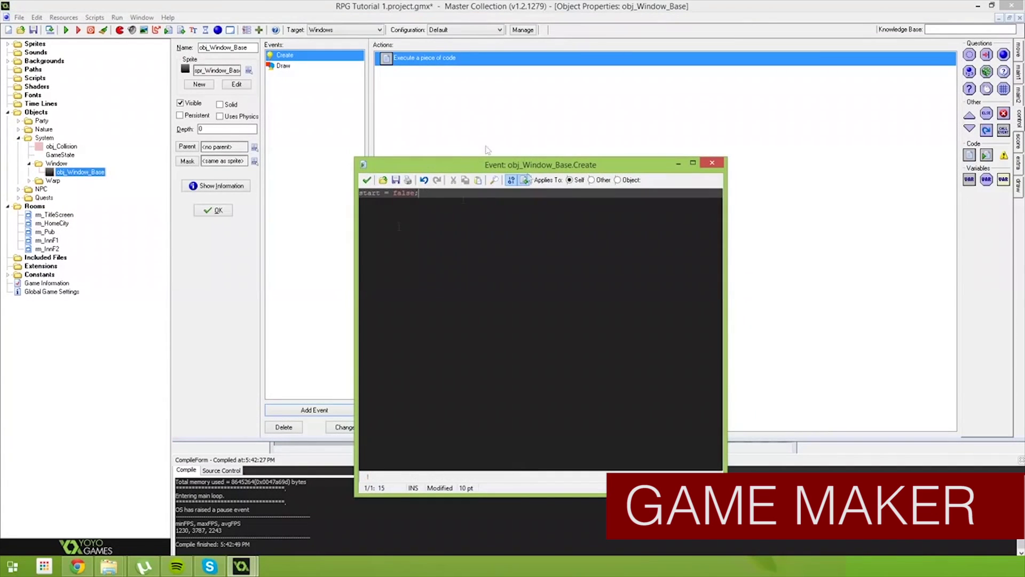
pyautogui.click(368, 180)
# Step: Add a Step event to obj_Window_Base with code that, if start is true, lerps image_yscale toward target_yscale by 0.4, computes progress and lerps y
pyautogui.click(323, 408)
pyautogui.click(478, 275)
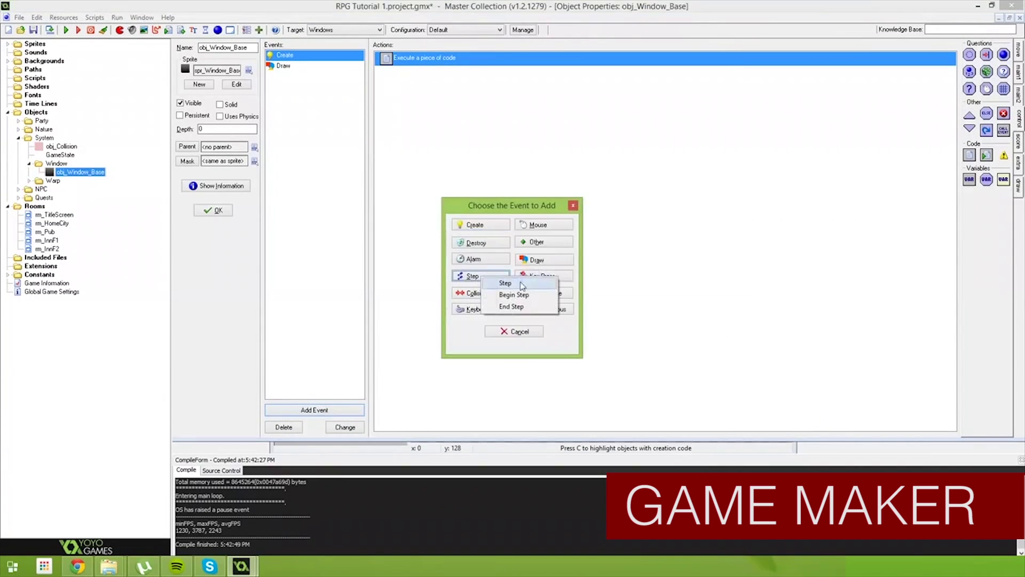
pyautogui.click(521, 281)
pyautogui.moveTo(969, 155); pyautogui.dragTo(428, 215)
pyautogui.write('if(start == true){')
pyautogui.press('Return')
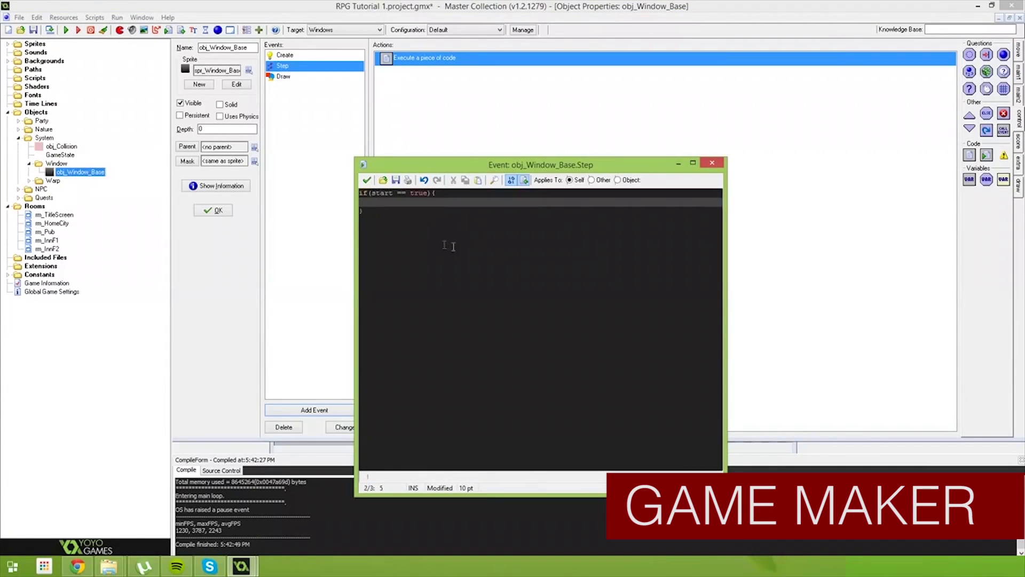
pyautogui.write('image_yscale = lerp(image_yscale, target_yscale, 0.1);      progress = image_yscale / target_yscale     y = lerp(start_y, target_y, progress);')
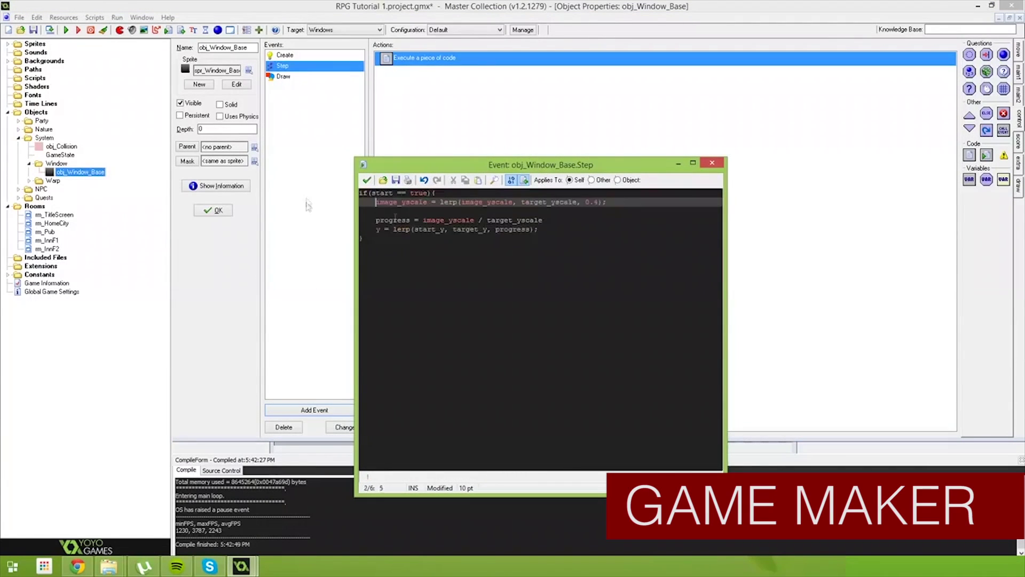
pyautogui.press('Down')
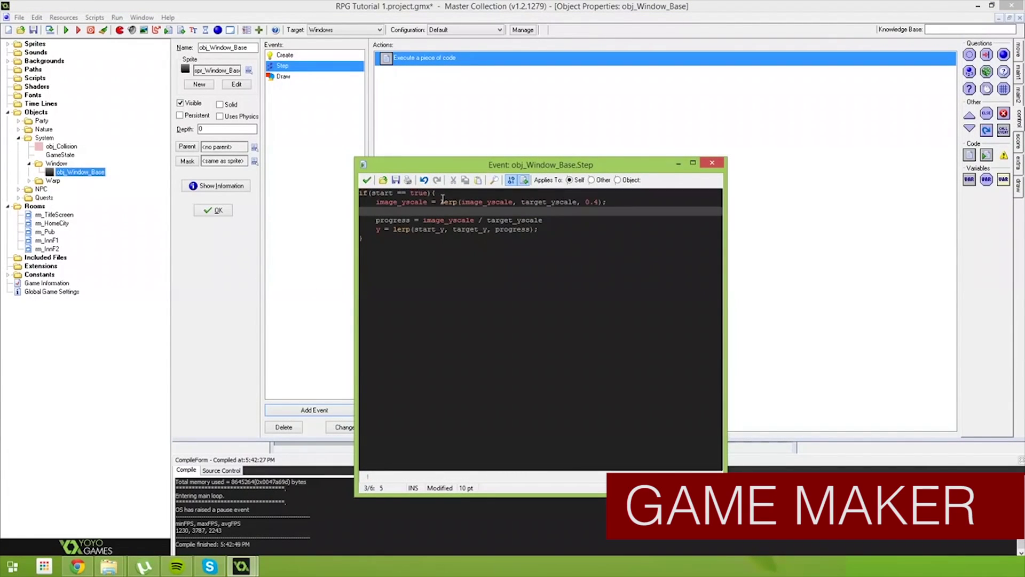
# Step: Examine the image_yscale, target_yscale and 0.4 arguments of the lerp call and the progress line below it
pyautogui.doubleClick(508, 203)
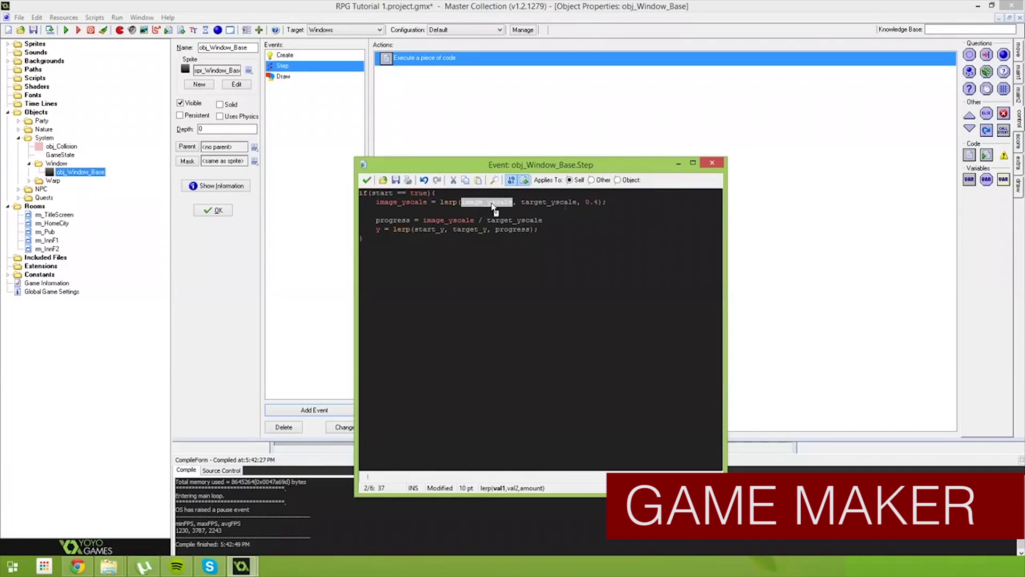
pyautogui.doubleClick(546, 204)
pyautogui.moveTo(585, 202); pyautogui.dragTo(599, 200)
pyautogui.doubleClick(486, 203)
pyautogui.doubleClick(549, 203)
pyautogui.click(412, 220)
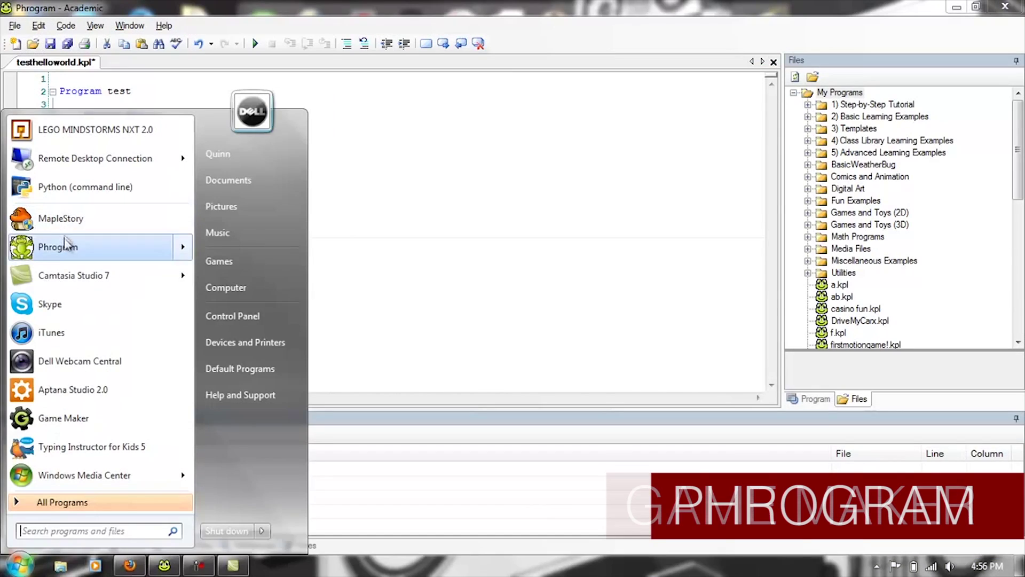
# Step: Search the computer's programs for "phrogram" and launch Phrogram
pyautogui.write('phrogram')
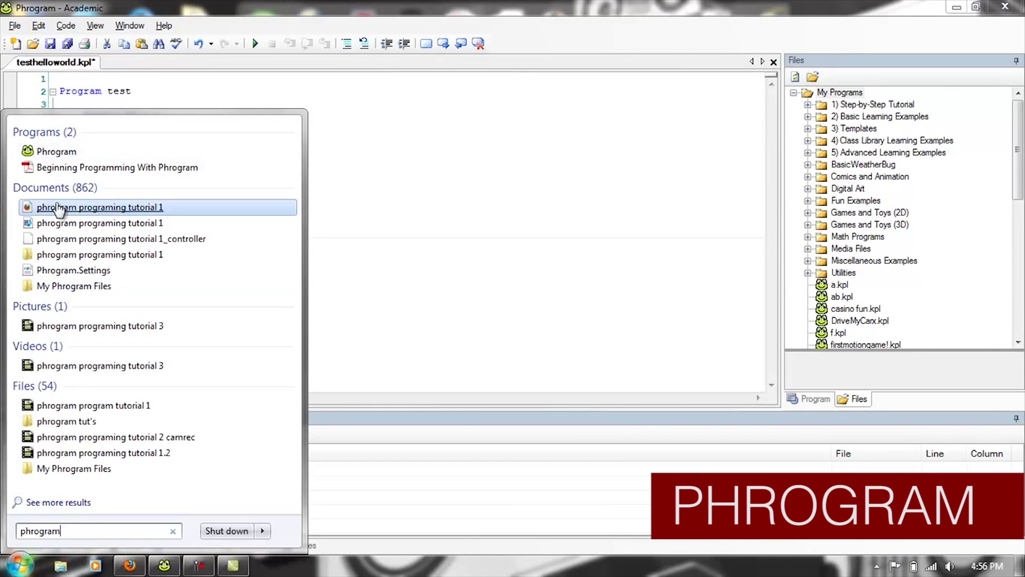
pyautogui.click(74, 154)
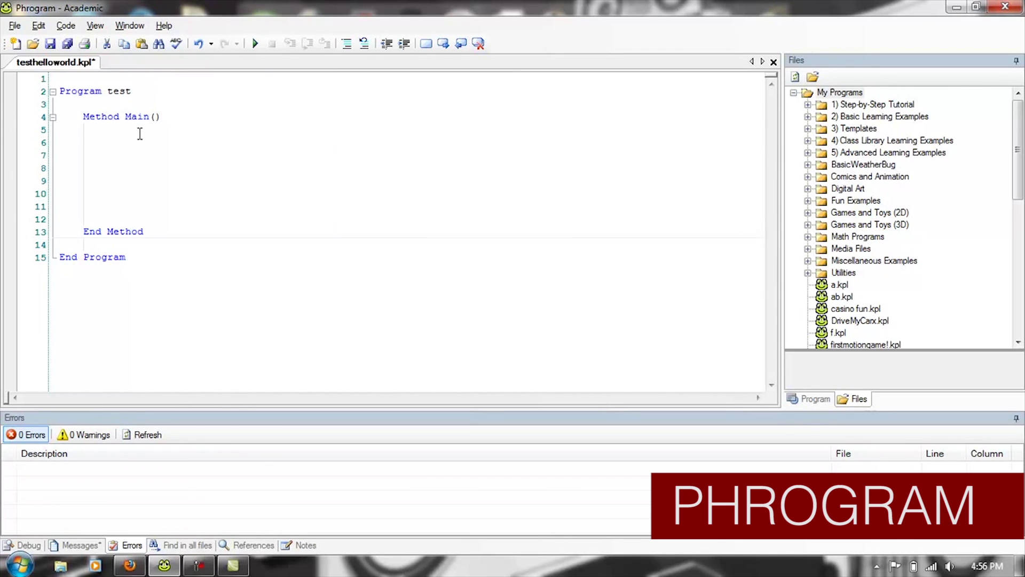
# Step: Delete characters from the Program declaration on line 2 of testhelloworld.kpl
pyautogui.doubleClick(101, 90)
pyautogui.click(100, 92)
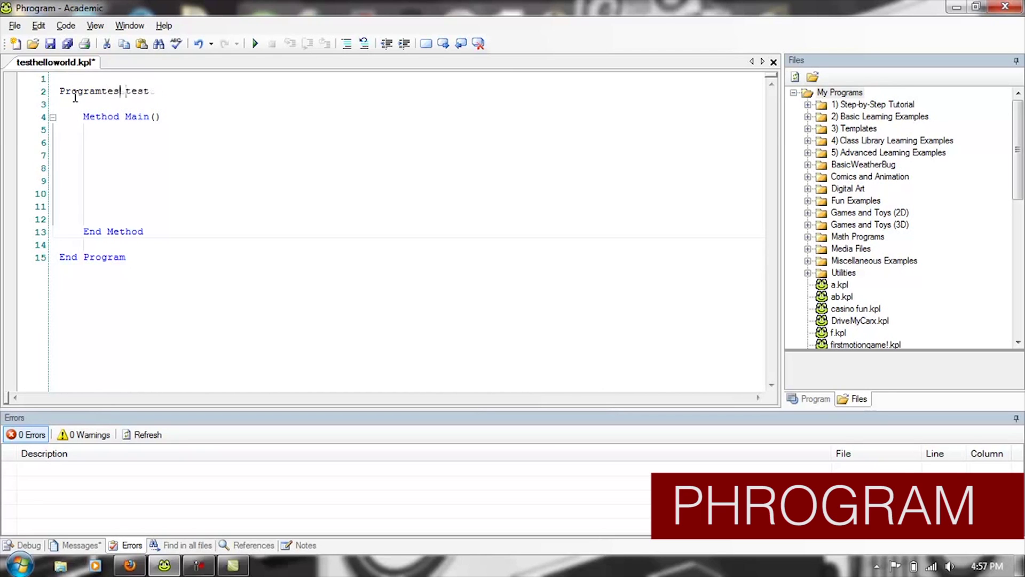
pyautogui.press('BackSpace')
pyautogui.press('BackSpace')
pyautogui.press('BackSpace')
pyautogui.press('BackSpace')
pyautogui.press('BackSpace')
pyautogui.press('BackSpace')
pyautogui.press('BackSpace')
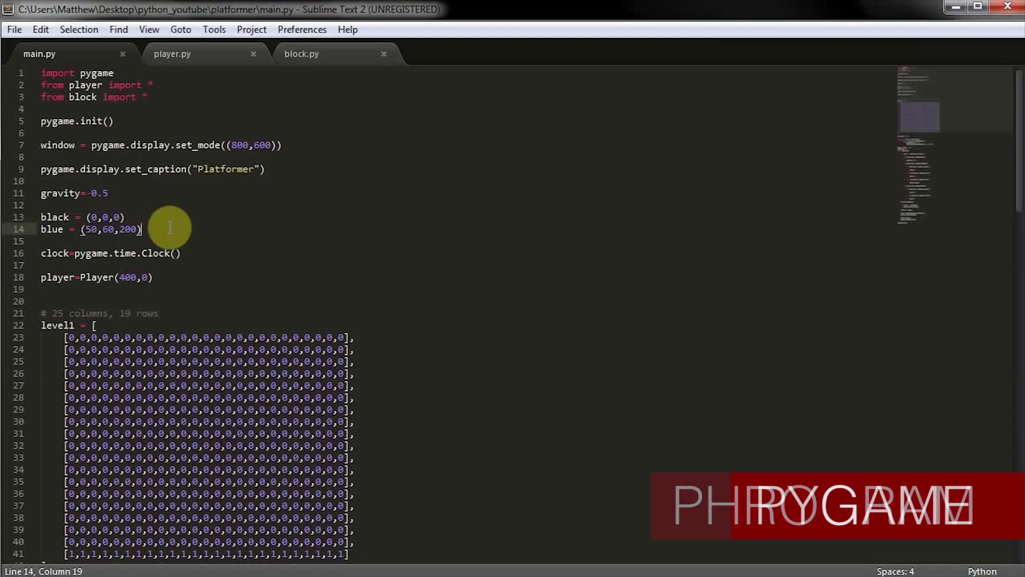
# Step: In Sublime Text, run main.py to view the platformer game window, then close it
pyautogui.hotkey('ctrl', 'b')
pyautogui.moveTo(220, 172); pyautogui.dragTo(202, 74)
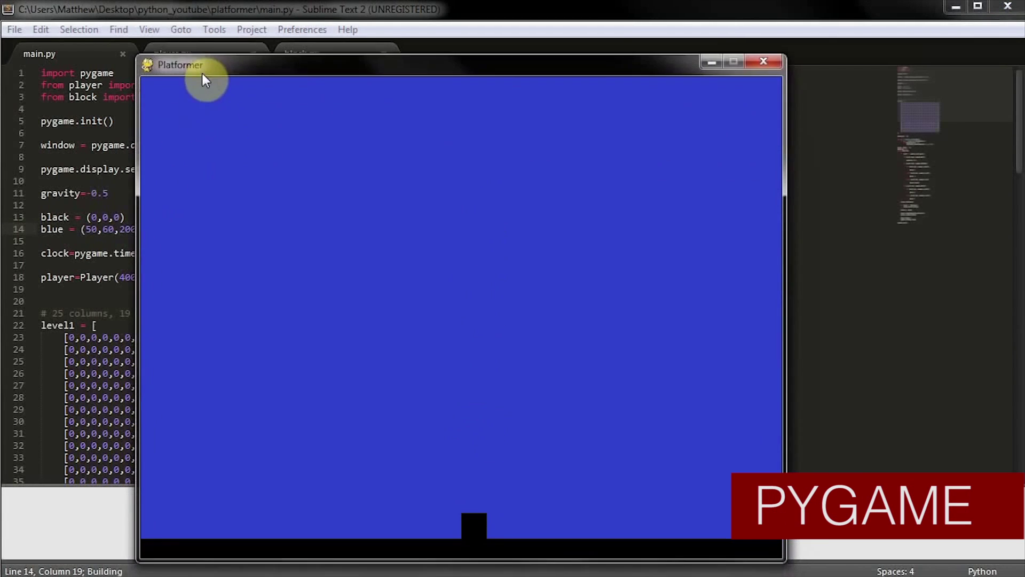
pyautogui.click(764, 61)
# Step: Define a lightblue colour below blue in main.py and use it for window.fill, checking it in a test run
pyautogui.press('Return')
pyautogui.write('lightblue = (0,174,2')
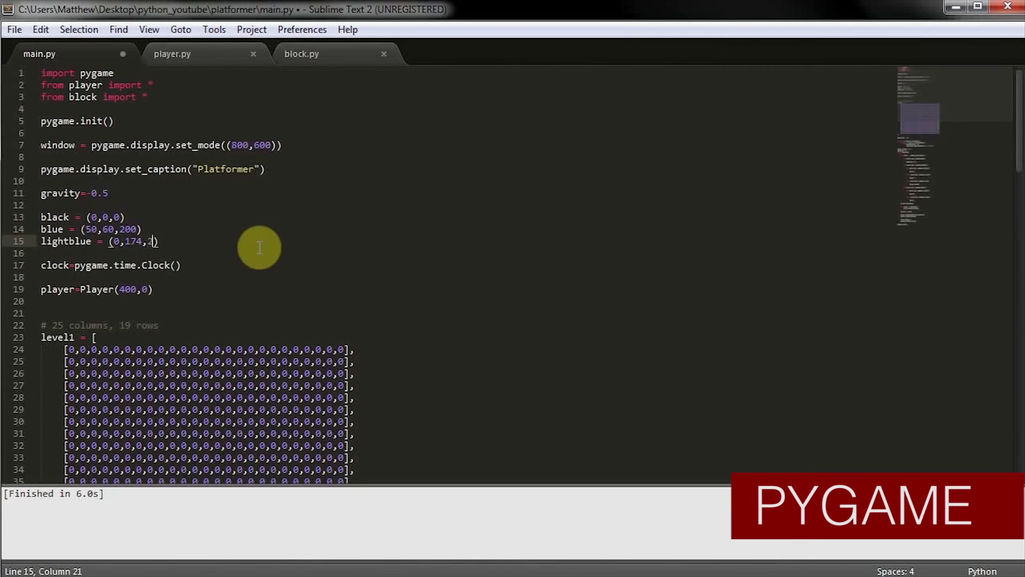
pyautogui.scroll(-20, 259, 247)
pyautogui.click(132, 337)
pyautogui.write('lightblue)')
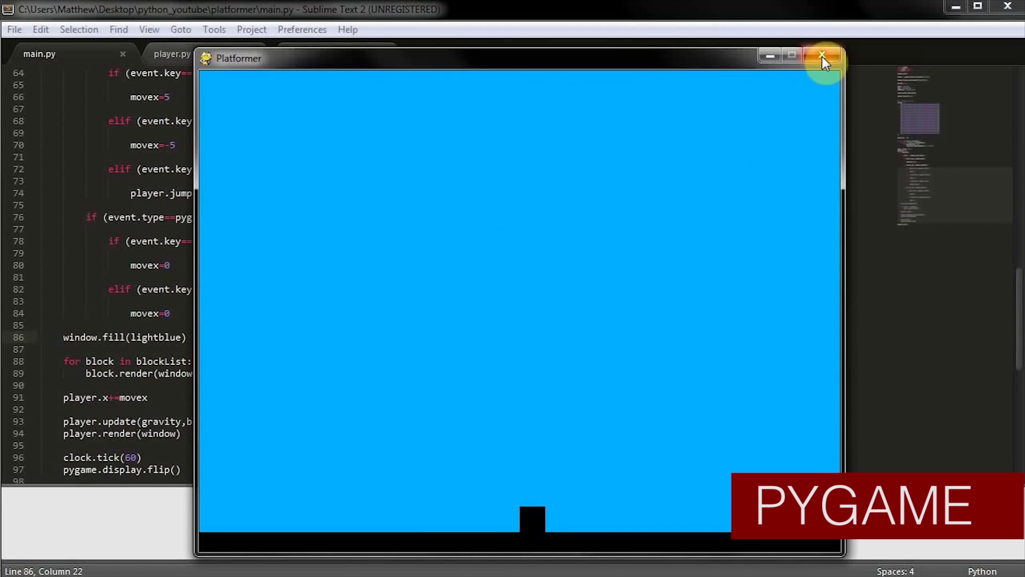
pyautogui.click(828, 57)
# Step: In player.py, add self.images=pygame.image.load("res/playersprites.png") at the end of the Player class's __init__ method
pyautogui.click(636, 233)
pyautogui.hotkey('ctrl', 'Tab')
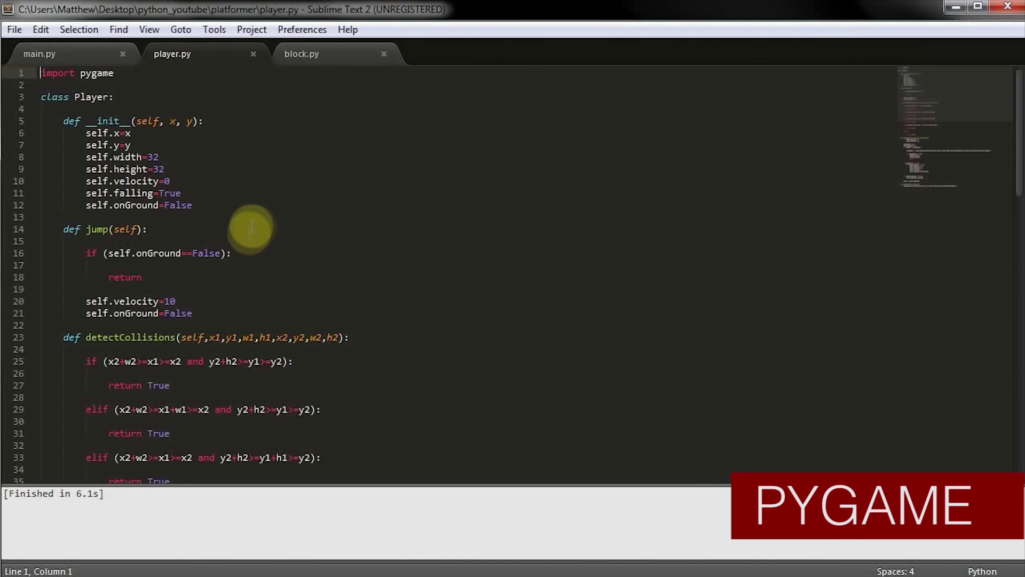
pyautogui.click(229, 201)
pyautogui.press('Return')
pyautogui.press('Return')
pyautogui.write('self.images=pygame.')
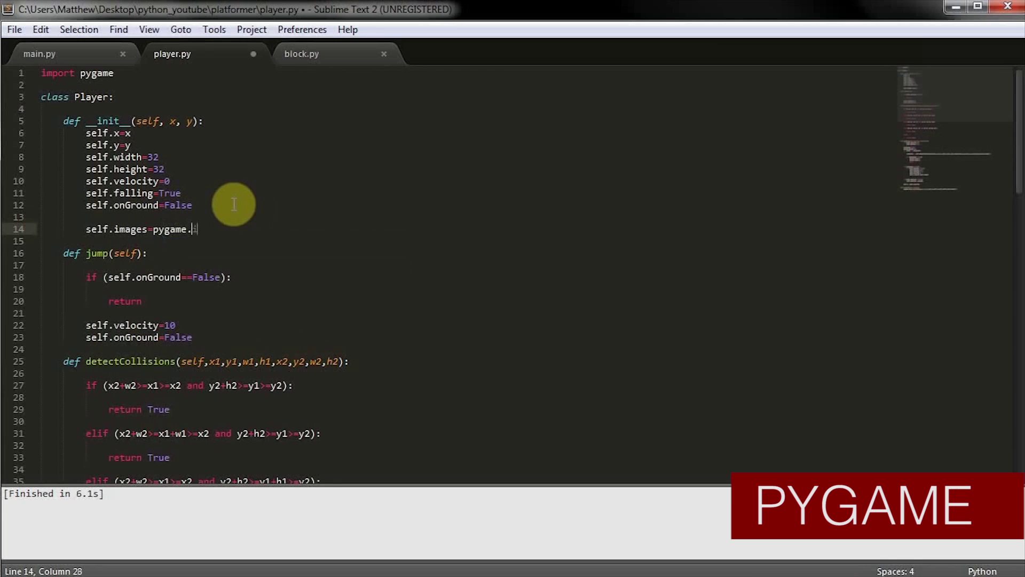
pyautogui.write('image.load("res/playersprit')
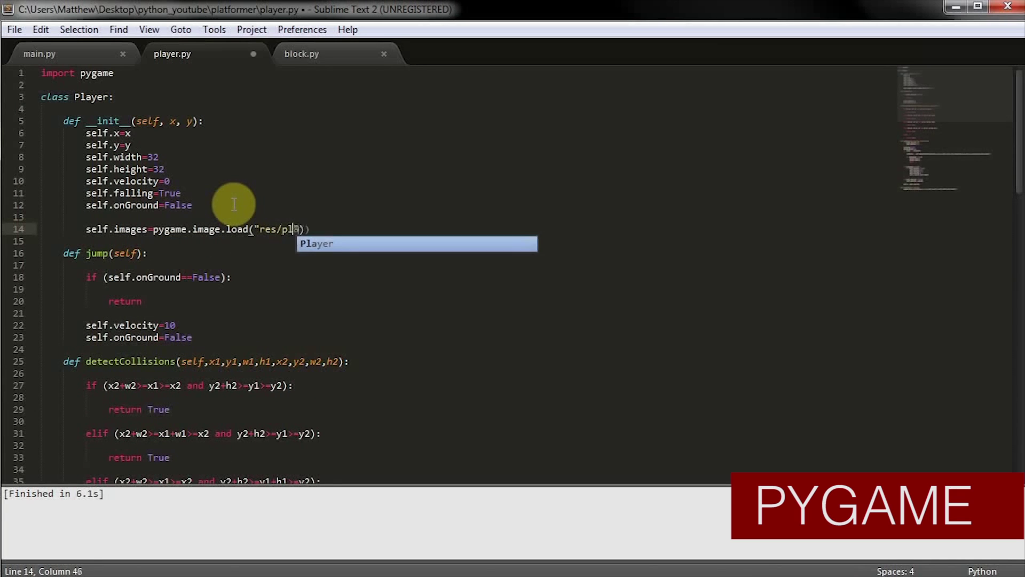
pyautogui.write('es.png')
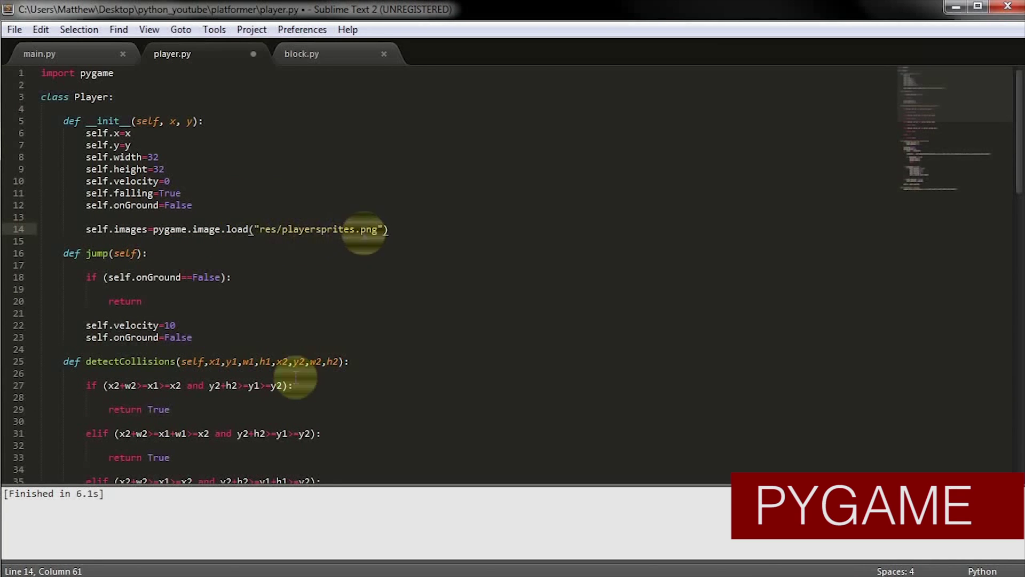
# Step: Look up the playersprites image in the platformer project's res folder and return to the code
pyautogui.hotkey('alt', 'Tab')
pyautogui.click(224, 47)
pyautogui.doubleClick(298, 163)
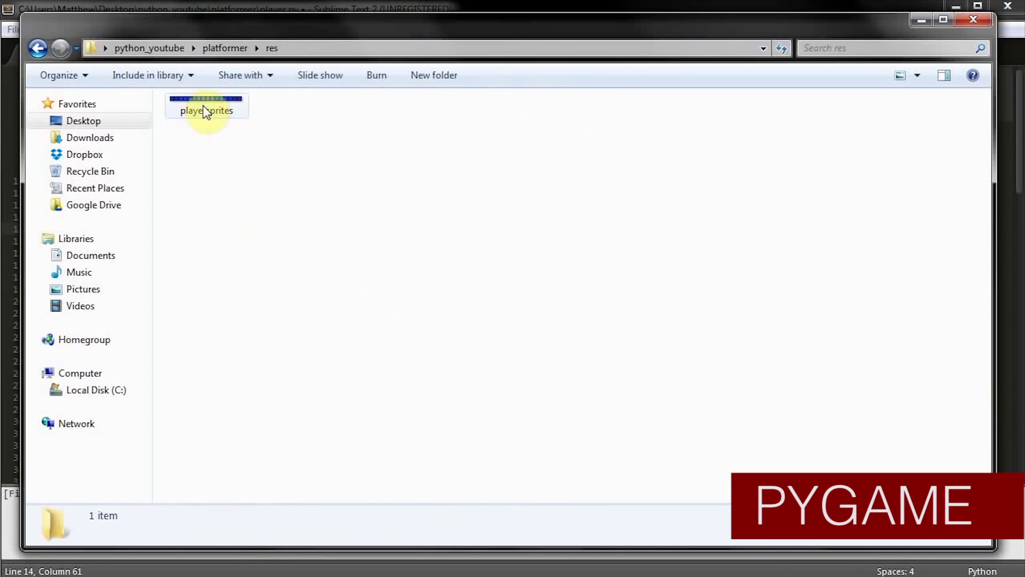
pyautogui.hotkey('alt', 'Tab')
# Step: Below the image-loading line in player.py, add self.numImages=16 and self.cImage=0
pyautogui.click(419, 228)
pyautogui.press('Return')
pyautogui.write('self.num')
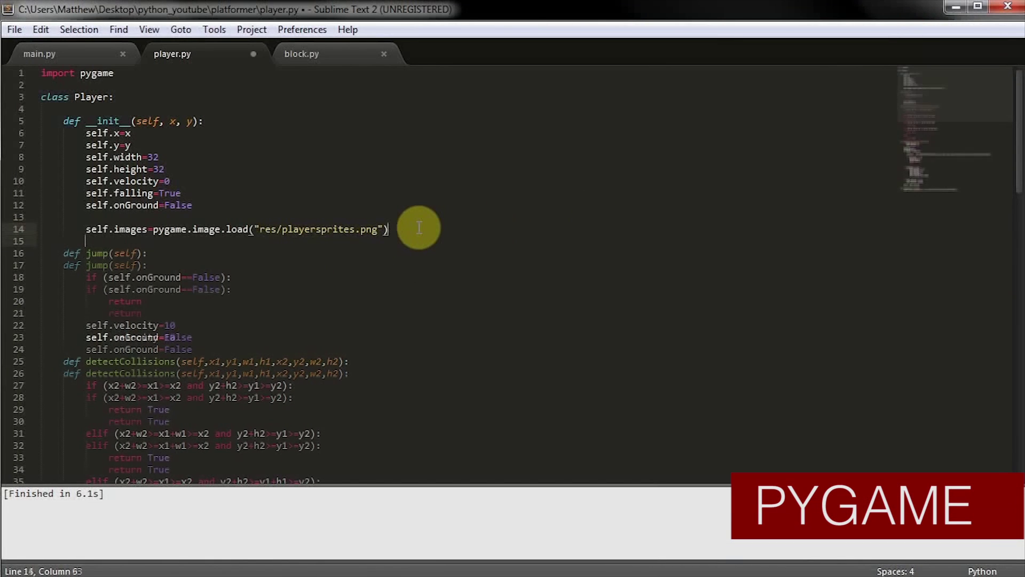
pyautogui.write('Images=16')
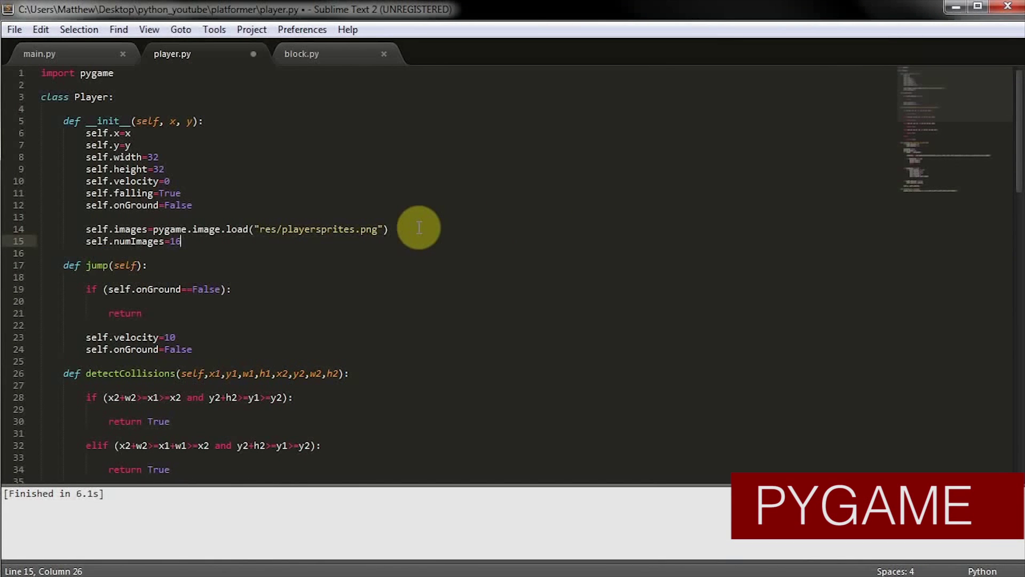
pyautogui.press('Return')
pyautogui.write('self.cImage=0')
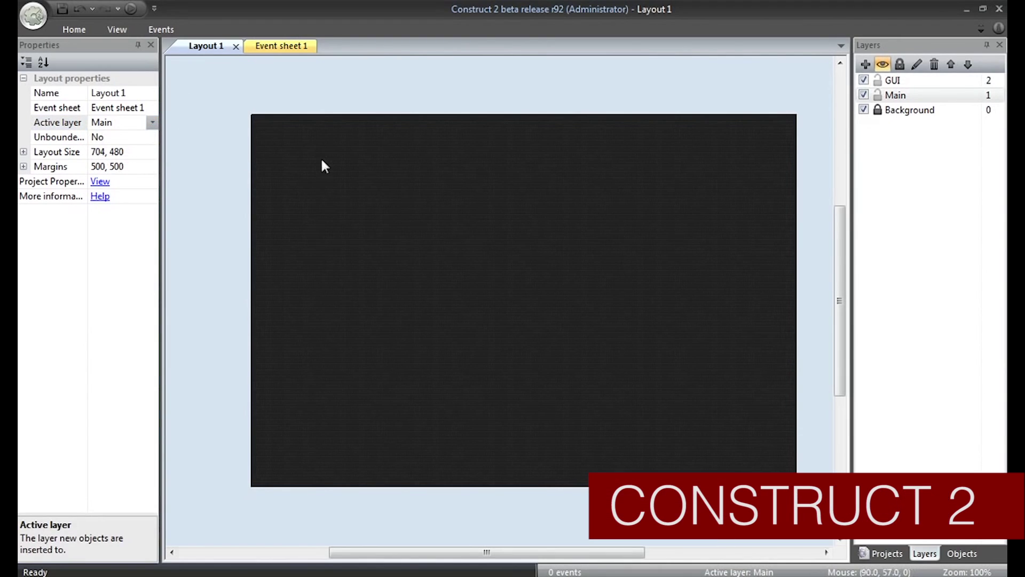
# Step: Switch to Construct 2 and insert a sprite on the Main layer of Layout 1, using the grey ball image
pyautogui.rightClick(323, 160)
pyautogui.click(380, 170)
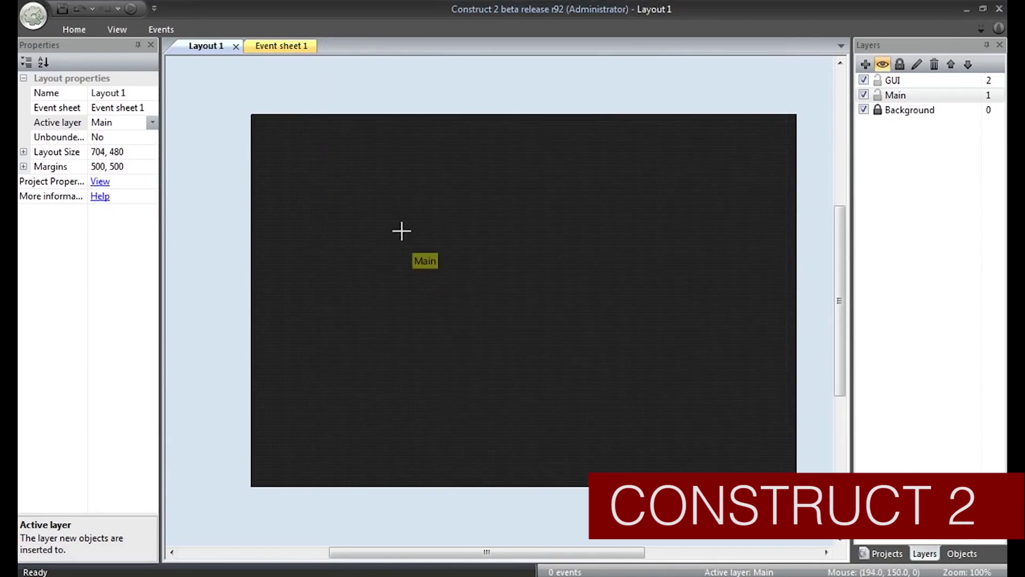
pyautogui.click(400, 229)
pyautogui.click(235, 91)
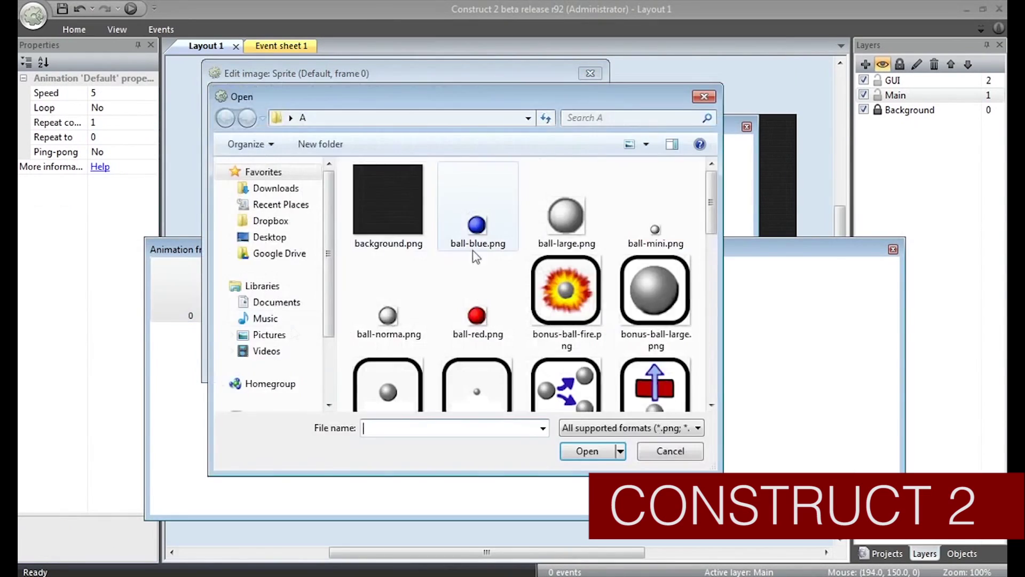
pyautogui.doubleClick(565, 219)
pyautogui.click(591, 77)
# Step: Insert another sprite in the layout and load the yellow paddle image into it
pyautogui.doubleClick(258, 94)
pyautogui.doubleClick(428, 280)
pyautogui.click(626, 168)
pyautogui.click(235, 91)
pyautogui.moveTo(711, 197); pyautogui.dragTo(684, 271)
pyautogui.doubleClick(566, 347)
pyautogui.click(590, 73)
# Step: Insert a sprite in the layout and load the tall brick wall image into it
pyautogui.rightClick(512, 186)
pyautogui.click(526, 194)
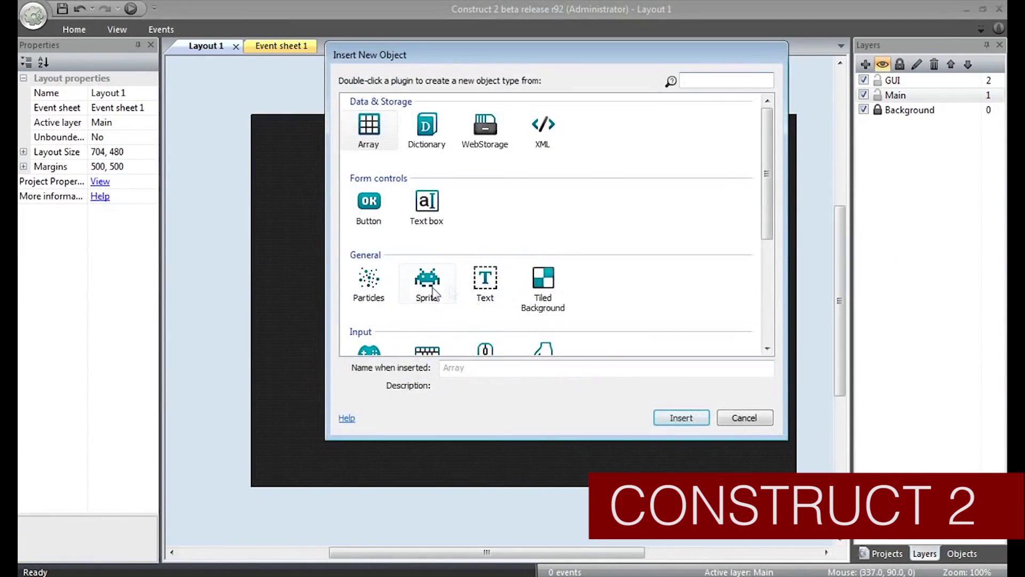
pyautogui.doubleClick(427, 281)
pyautogui.click(484, 200)
pyautogui.click(235, 91)
pyautogui.moveTo(711, 197); pyautogui.dragTo(711, 235)
pyautogui.doubleClick(566, 267)
pyautogui.click(590, 73)
# Step: Insert a sprite beside the wall and load breakout-blocks.png as its image
pyautogui.rightClick(573, 179)
pyautogui.click(585, 182)
pyautogui.doubleClick(426, 279)
pyautogui.click(594, 196)
pyautogui.click(235, 92)
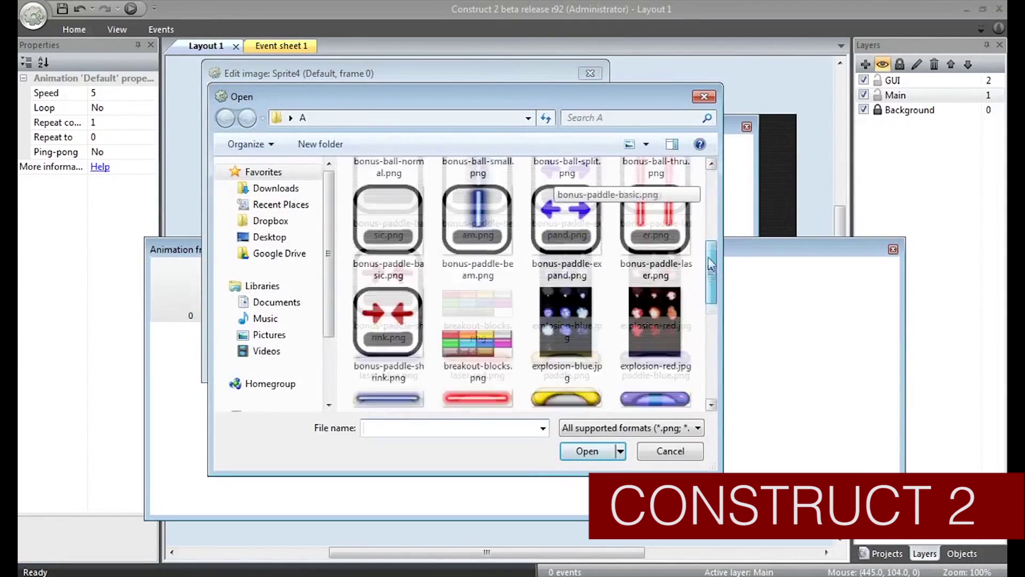
pyautogui.doubleClick(509, 257)
# Step: Import the breakout blocks as a sprite strip with 4 horizontal and 3 vertical cells, then close the image editor
pyautogui.rightClick(423, 381)
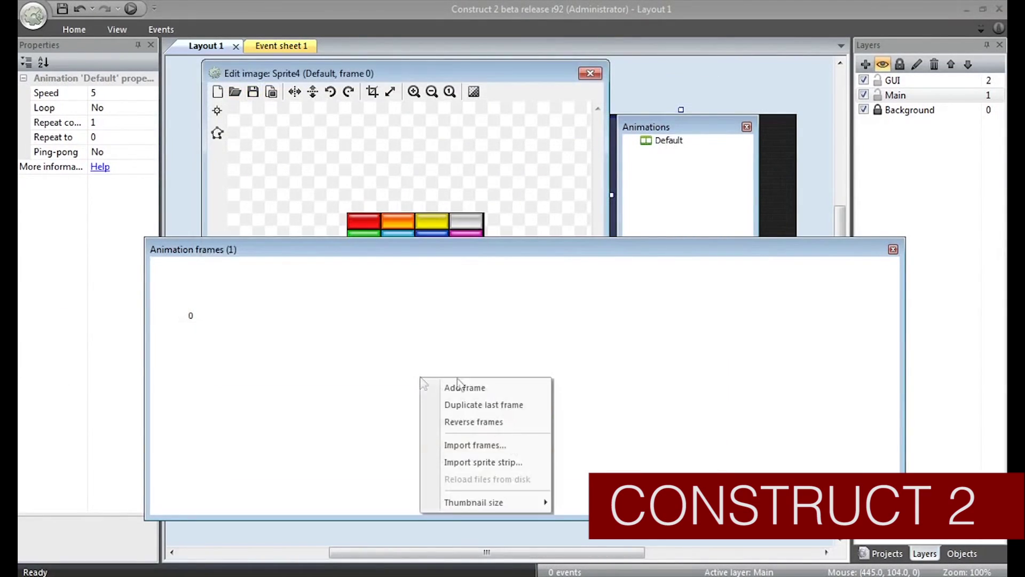
pyautogui.click(470, 464)
pyautogui.scroll(-5, 399, 331)
pyautogui.doubleClick(430, 310)
pyautogui.write('4')
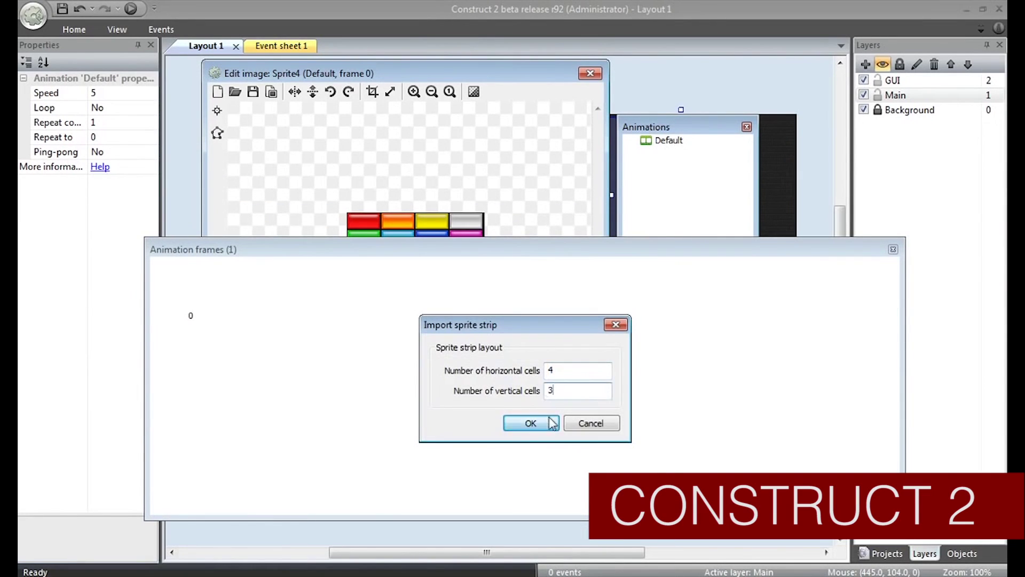
pyautogui.click(528, 422)
pyautogui.click(590, 74)
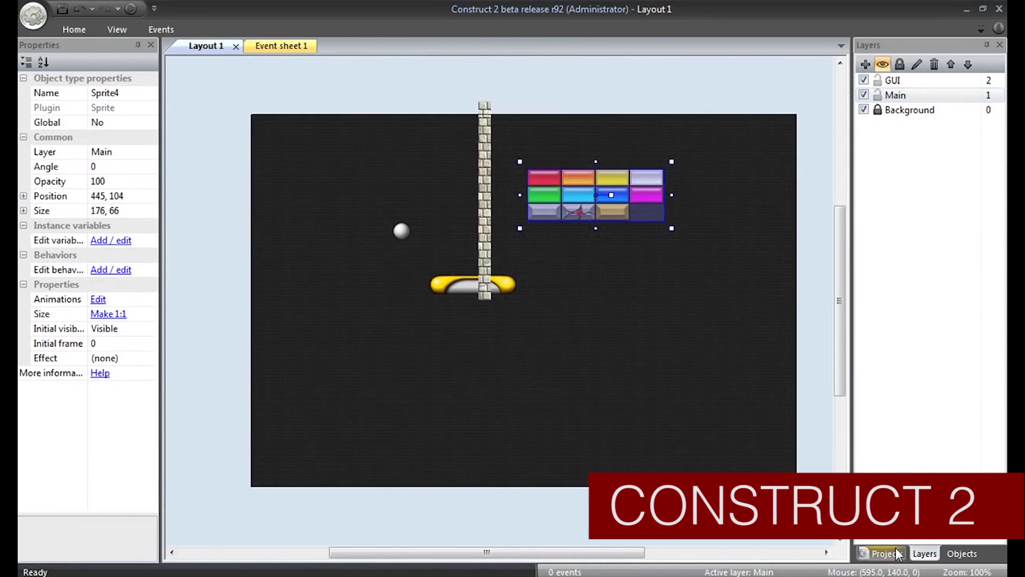
# Step: In Sprite4's animation, delete the original full-sheet frame and move the silver block frame to position 7
pyautogui.click(963, 553)
pyautogui.doubleClick(902, 168)
pyautogui.press('Delete')
pyautogui.moveTo(436, 283); pyautogui.dragTo(748, 286)
# Step: Set the speed of Sprite4's Default animation to 0 and close the animation editor
pyautogui.click(668, 140)
pyautogui.click(66, 93)
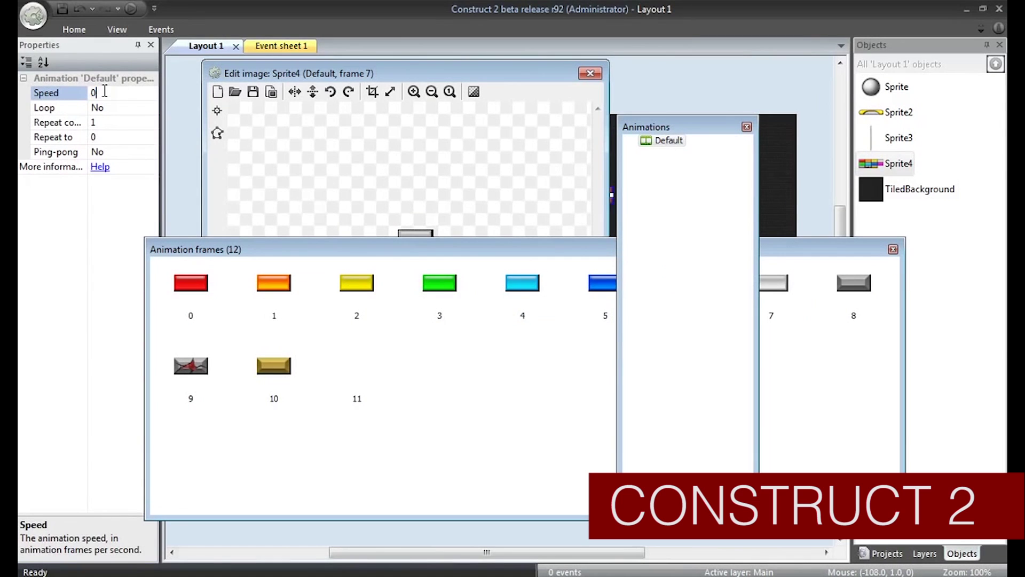
pyautogui.moveTo(480, 249); pyautogui.dragTo(461, 249)
pyautogui.click(874, 249)
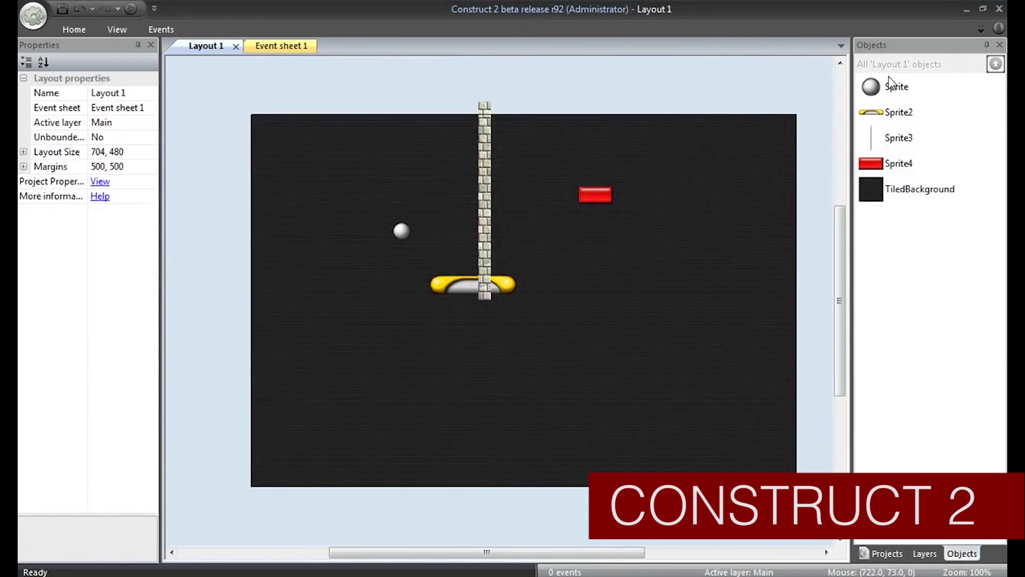
# Step: Rename the ball object from Sprite to Ball
pyautogui.doubleClick(896, 86)
pyautogui.write('Ball')
pyautogui.rightClick(886, 110)
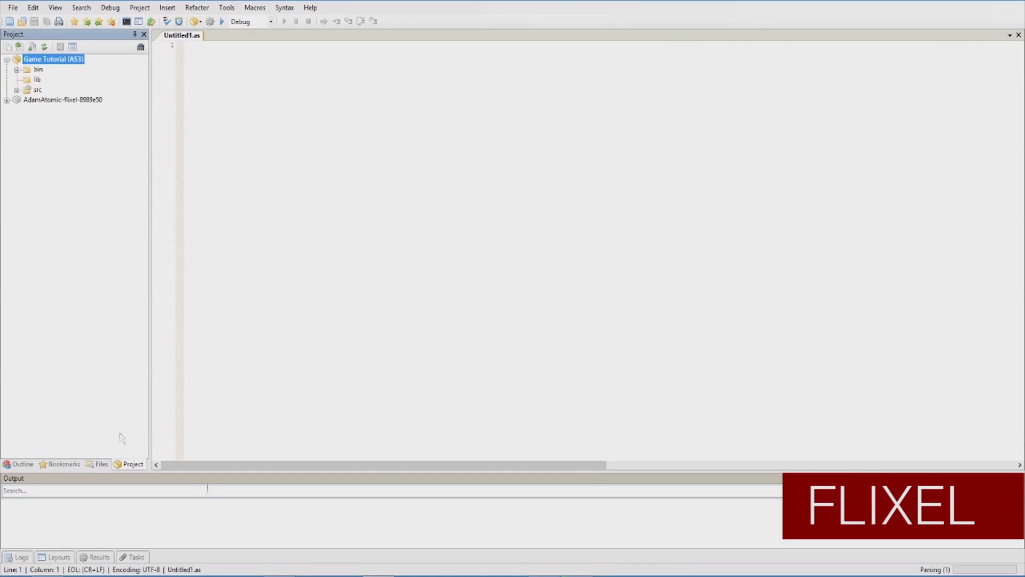
# Step: Switch to the Game Tutorial project in FlashDevelop, open Main.as from src and delete its init function
pyautogui.click(17, 91)
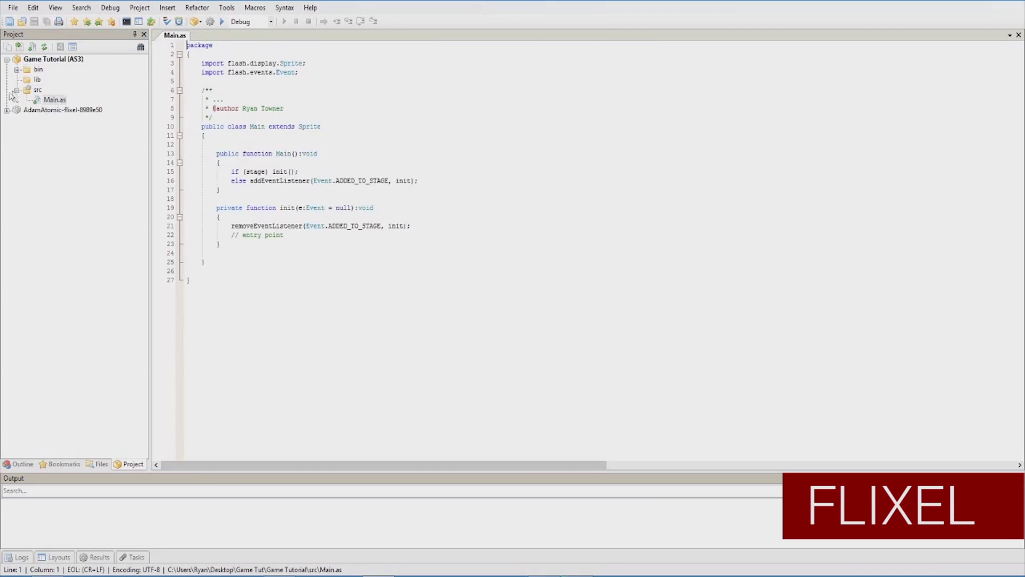
pyautogui.moveTo(238, 244); pyautogui.dragTo(187, 198)
pyautogui.press('Delete')
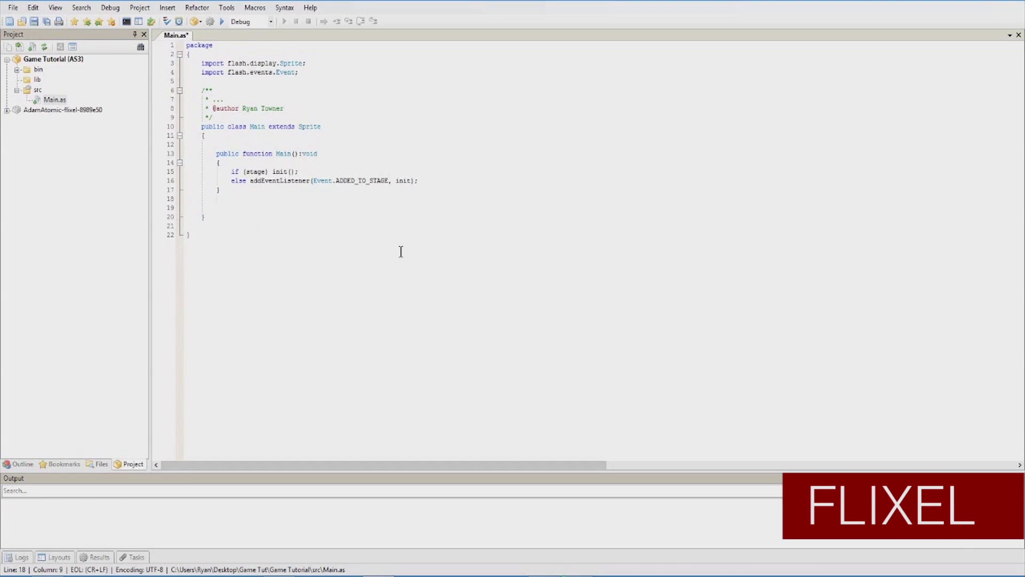
# Step: Clear the body of the Main() constructor and remove its :void return type
pyautogui.moveTo(418, 180); pyautogui.dragTo(221, 168)
pyautogui.press('Delete')
pyautogui.moveTo(298, 153); pyautogui.dragTo(319, 153)
pyautogui.press('Delete')
pyautogui.click(359, 180)
pyautogui.press('Delete')
pyautogui.moveTo(359, 181); pyautogui.dragTo(272, 175)
pyautogui.click(299, 162)
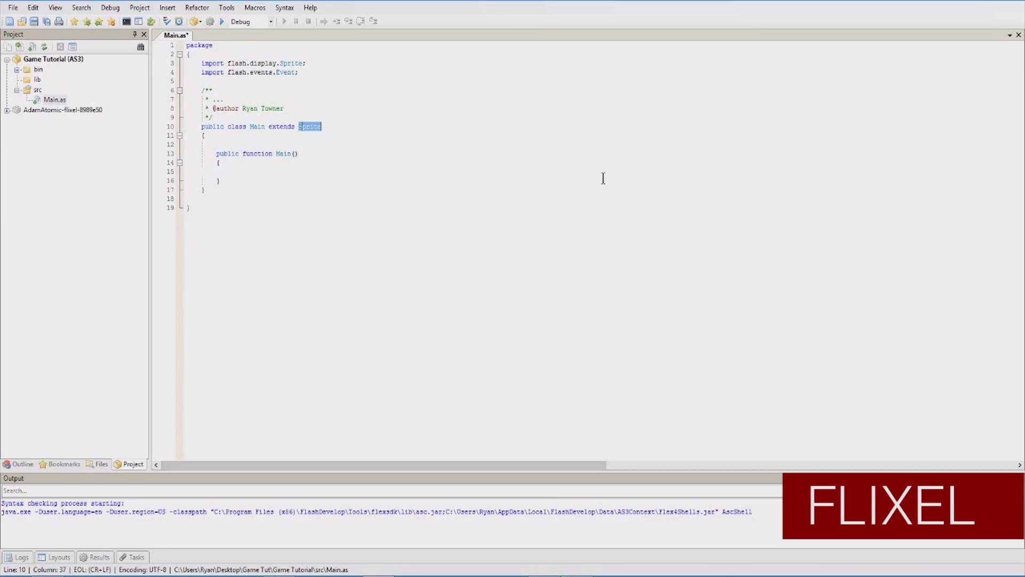
# Step: Change the Main class to extend FlxGame instead of Sprite
pyautogui.write('FlxPreload')
pyautogui.doubleClick(307, 127)
pyautogui.write('FlxGame')
pyautogui.press('Return')
# Step: Replace the two flash import lines in Main.as with import org.flixel.*;
pyautogui.moveTo(299, 72); pyautogui.dragTo(218, 63)
pyautogui.press('Delete')
pyautogui.write('Flix')
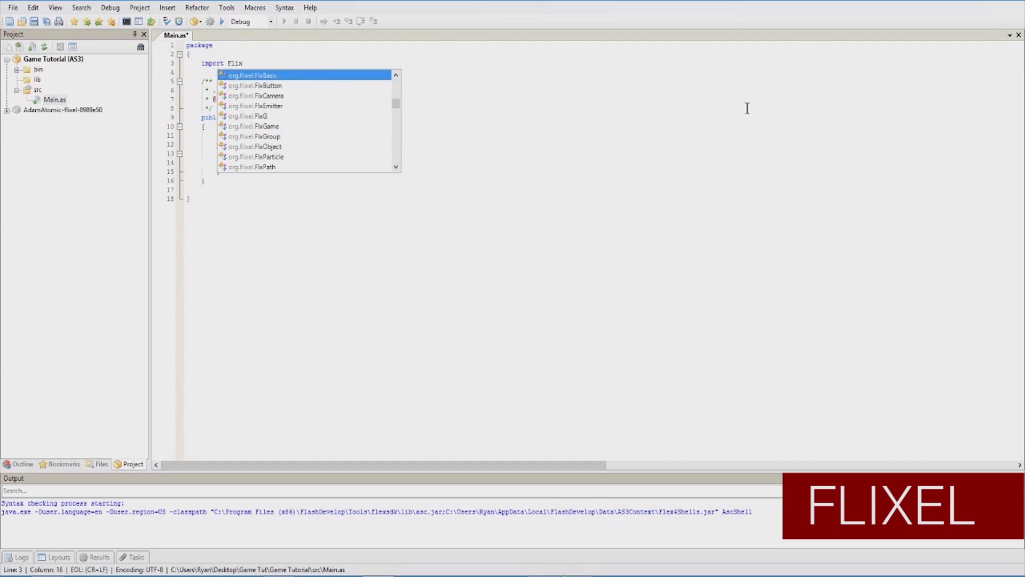
pyautogui.press('Down')
pyautogui.press('Down')
pyautogui.press('Down')
pyautogui.press('Down')
pyautogui.press('Down')
pyautogui.press('Return')
pyautogui.doubleClick(289, 63)
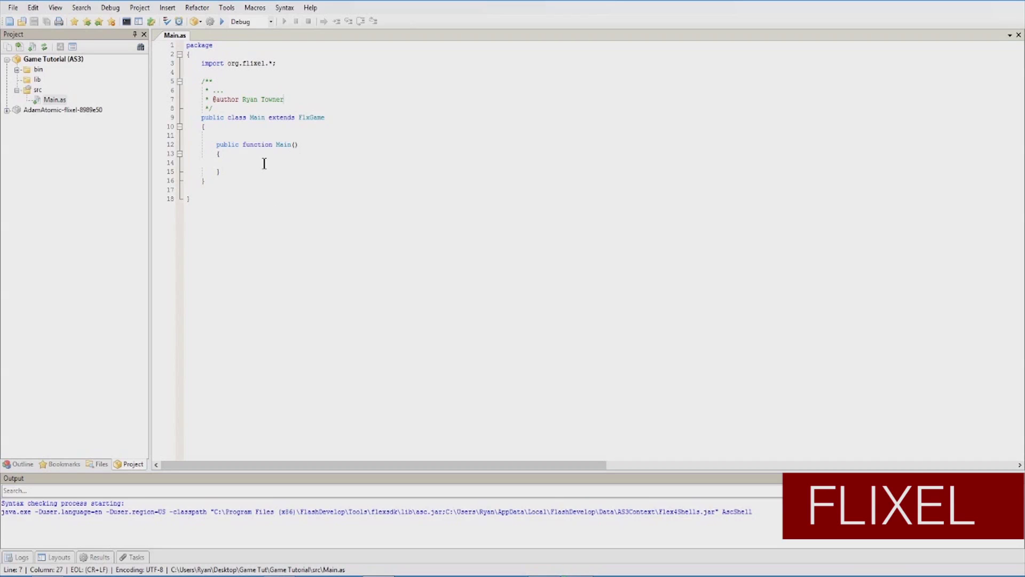
# Step: In the Main() constructor, begin a super call with the game size 640, 480 and the play state class
pyautogui.press('Tab')
pyautogui.write('super(')
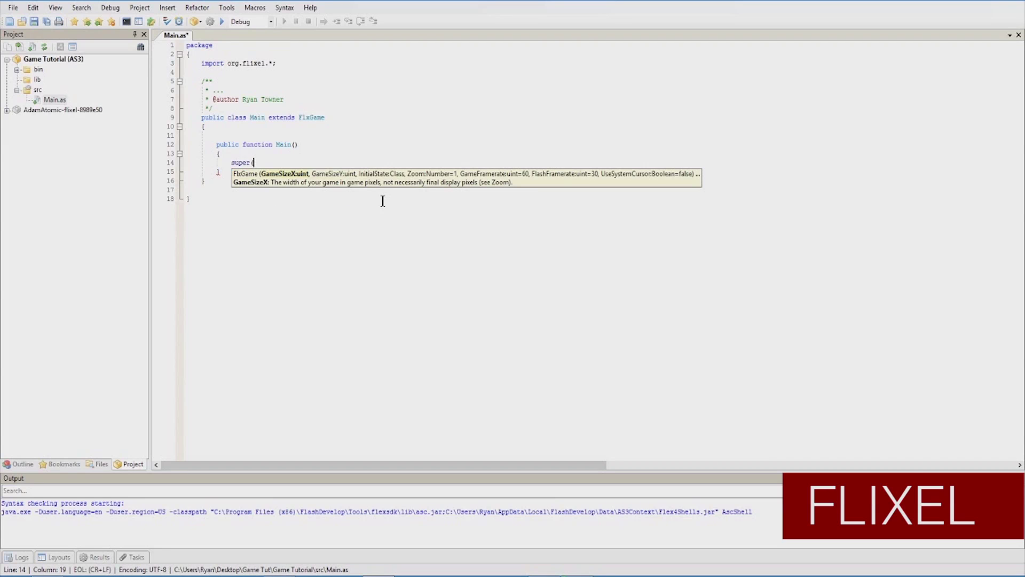
pyautogui.write('640, 4')
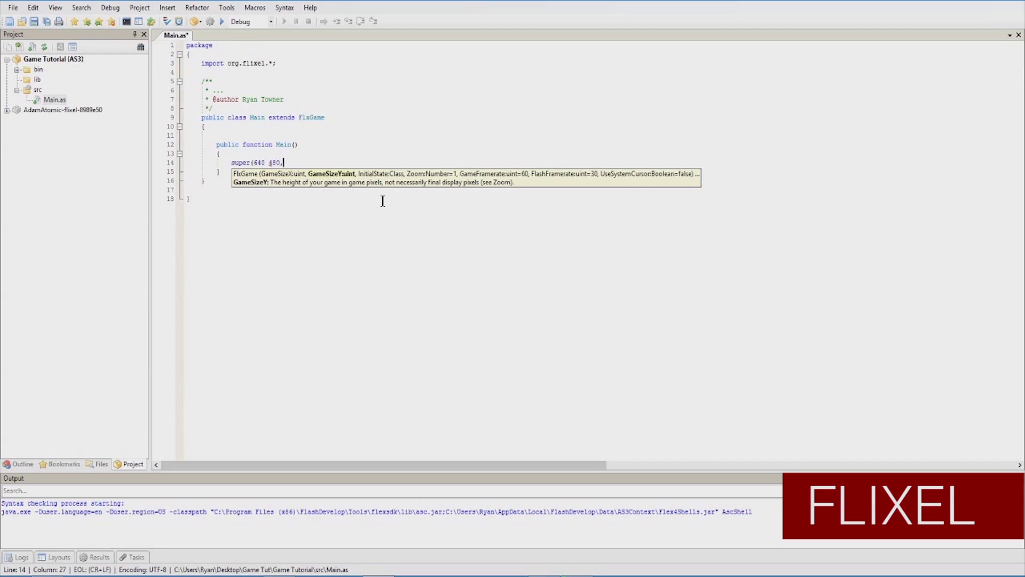
pyautogui.write('80,')
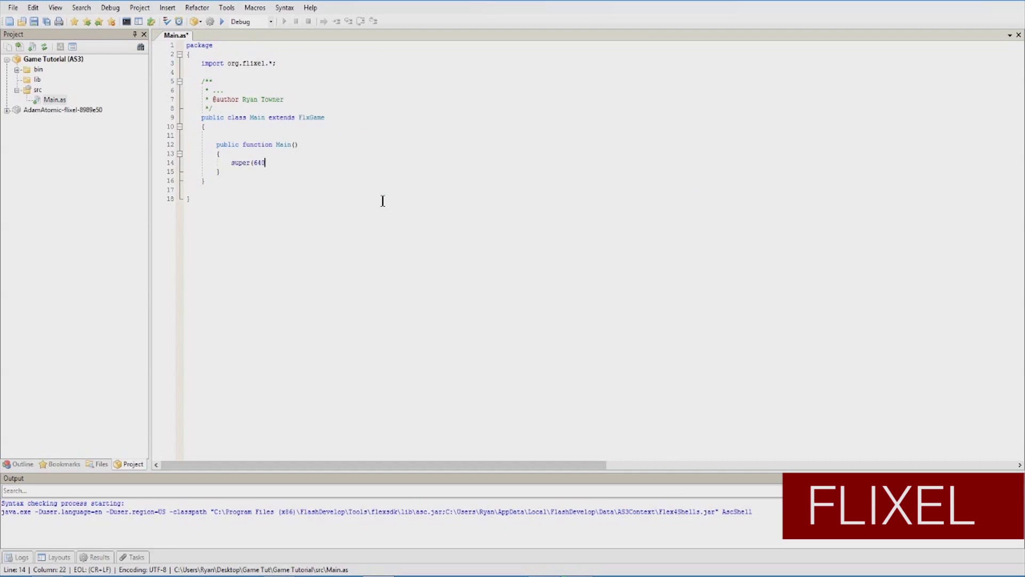
pyautogui.write(' PlaySta')
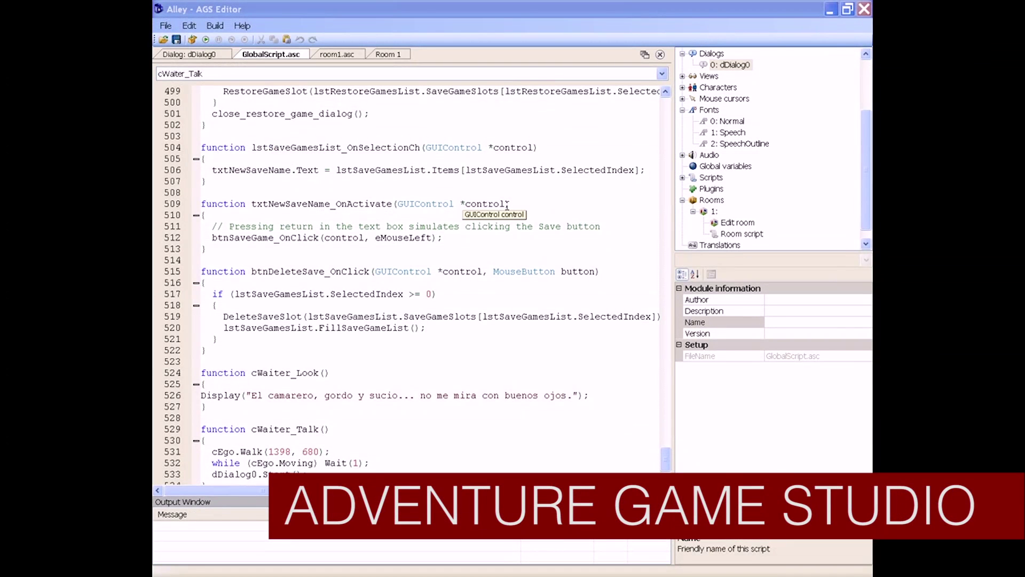
# Step: Switch to the AGS Editor, run the Alley game and walk the character toward the bar
pyautogui.click(216, 25)
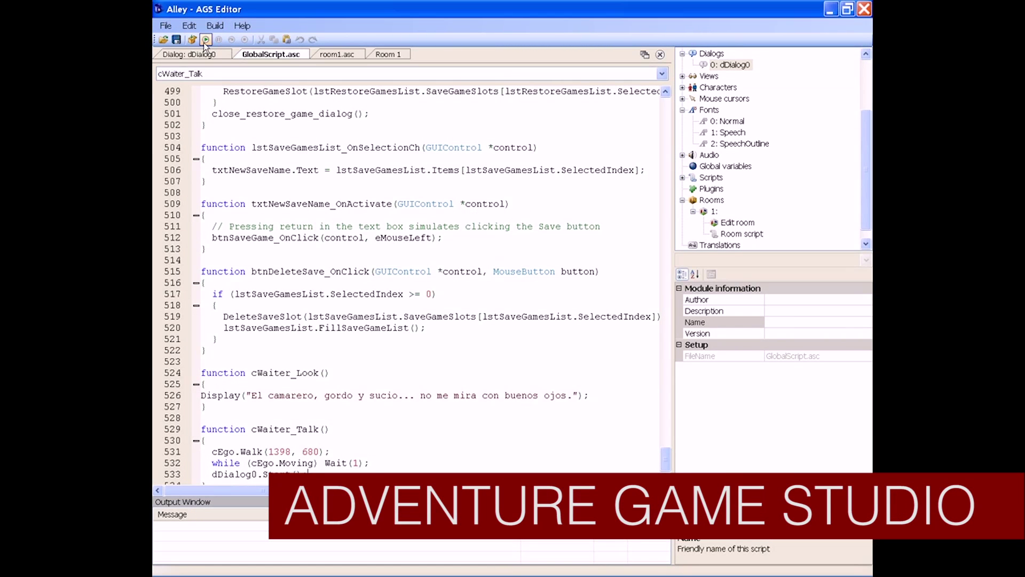
pyautogui.click(204, 41)
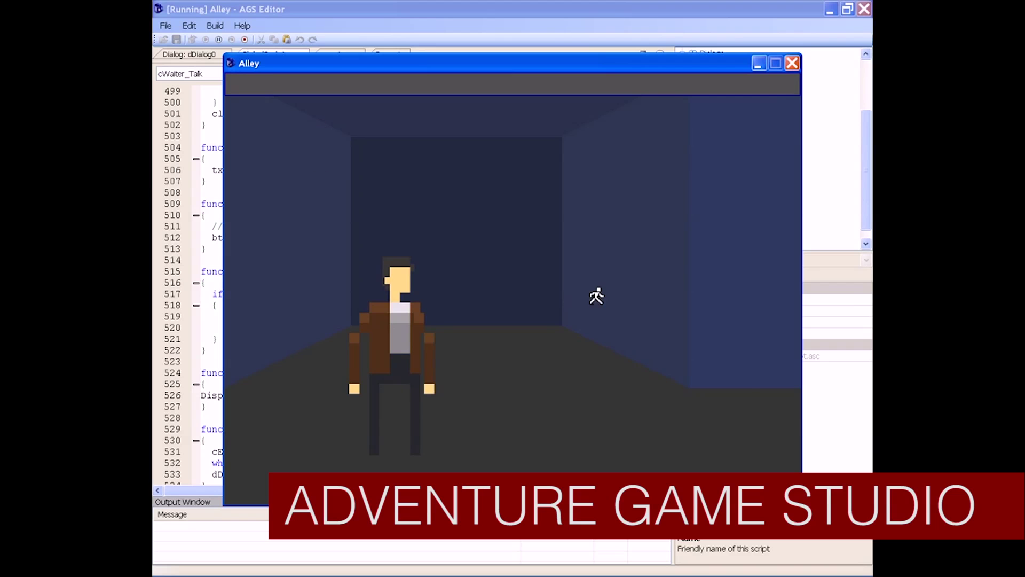
pyautogui.click(749, 384)
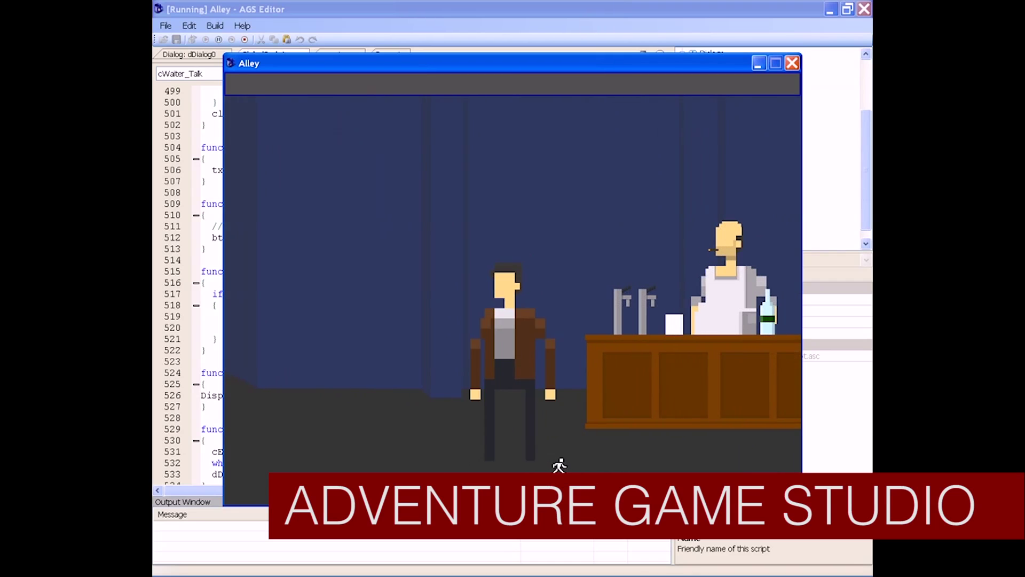
# Step: Test the beer taps on the bar by looking at them and trying the other cursor actions
pyautogui.rightClick(572, 315)
pyautogui.click(575, 311)
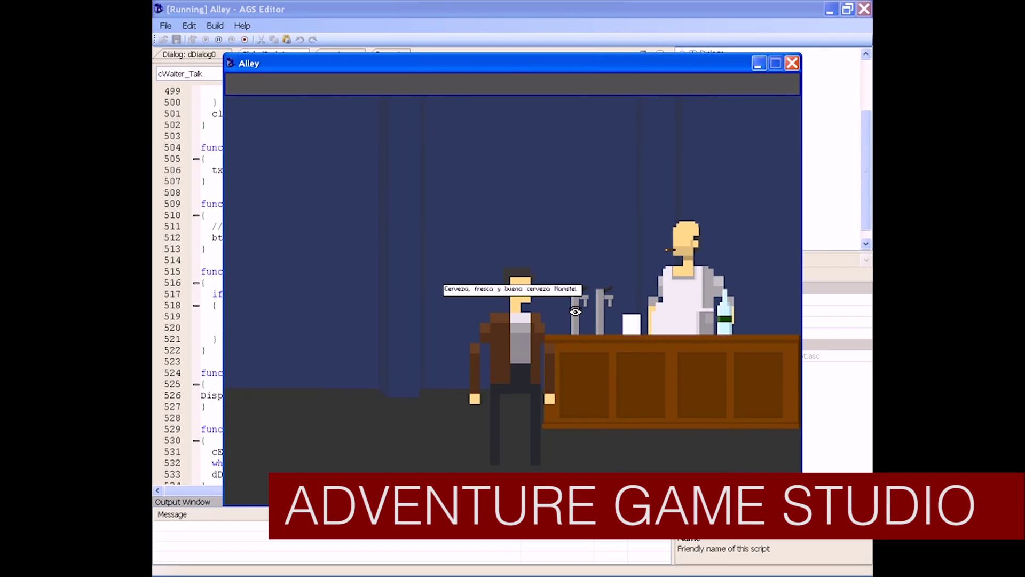
pyautogui.click(575, 311)
pyautogui.rightClick(575, 312)
pyautogui.rightClick(575, 310)
pyautogui.click(575, 311)
pyautogui.click(575, 311)
# Step: Test the gin bottle's look and use actions, and try to take the glass on the bar
pyautogui.rightClick(732, 318)
pyautogui.rightClick(728, 320)
pyautogui.click(724, 321)
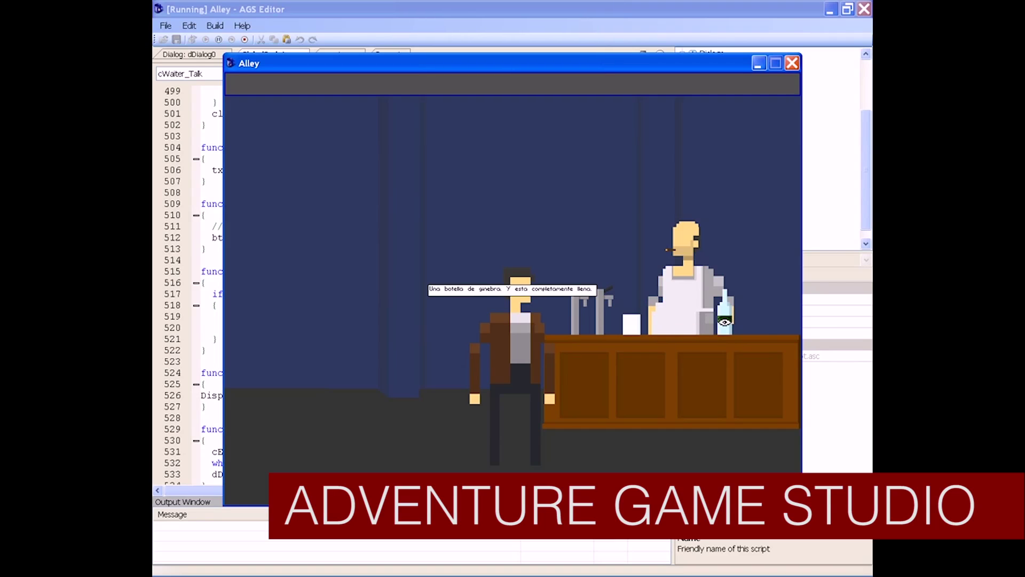
pyautogui.rightClick(725, 321)
pyautogui.click(724, 320)
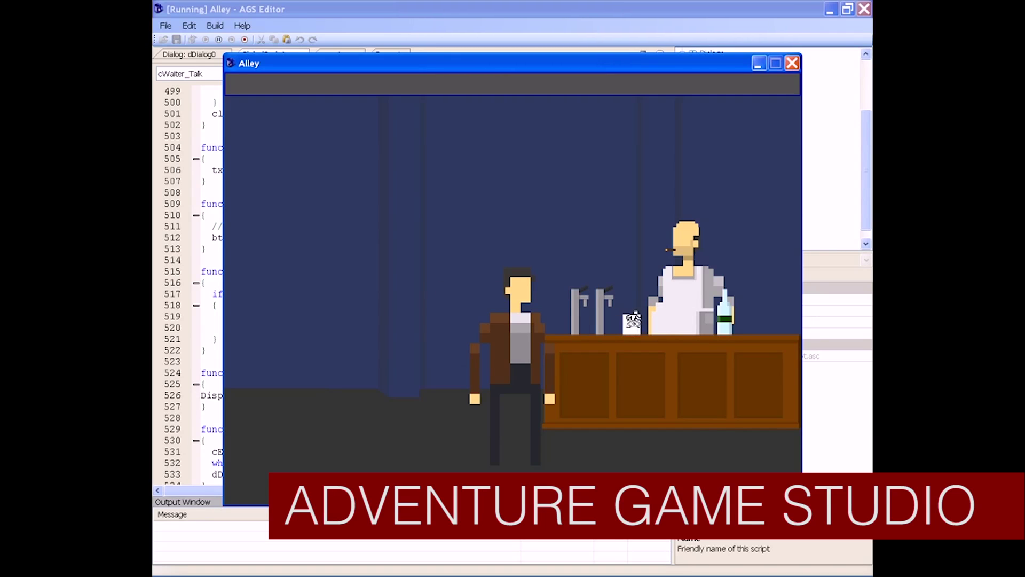
pyautogui.click(632, 322)
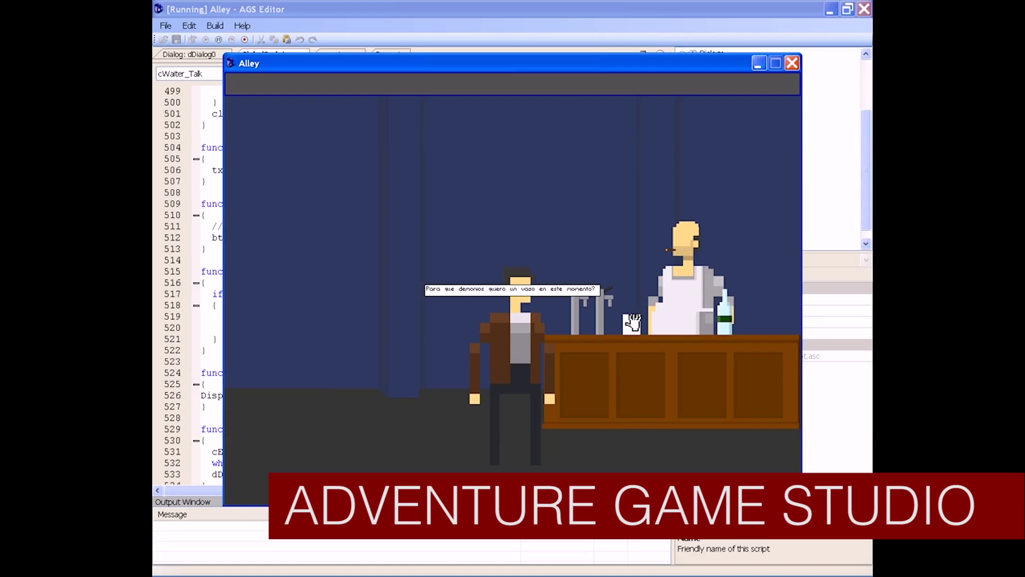
# Step: Test the interactions with the waiter behind the bar, then close the running Alley game
pyautogui.click(678, 284)
pyautogui.click(678, 283)
pyautogui.rightClick(678, 283)
pyautogui.rightClick(677, 281)
pyautogui.click(677, 281)
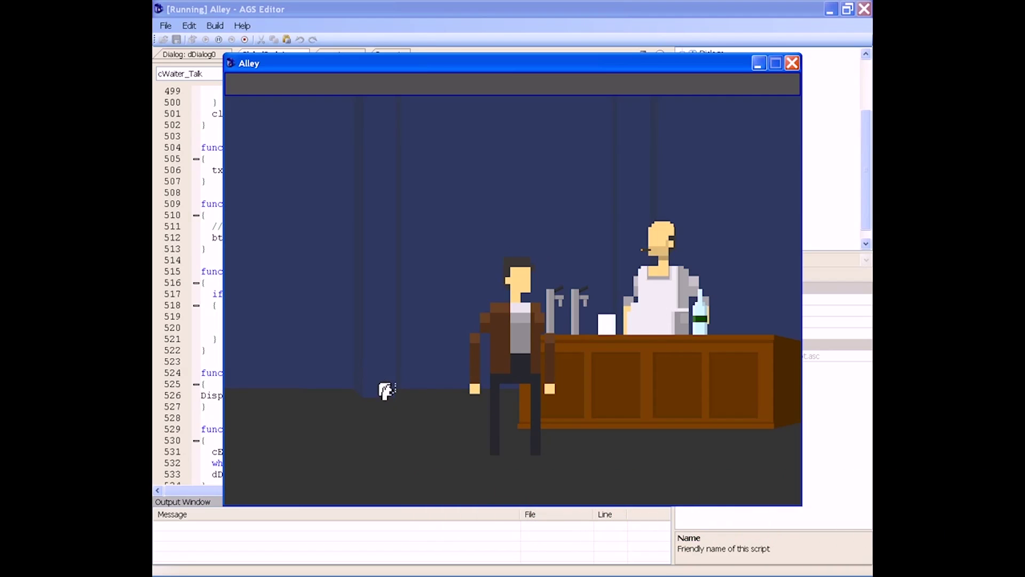
pyautogui.click(793, 63)
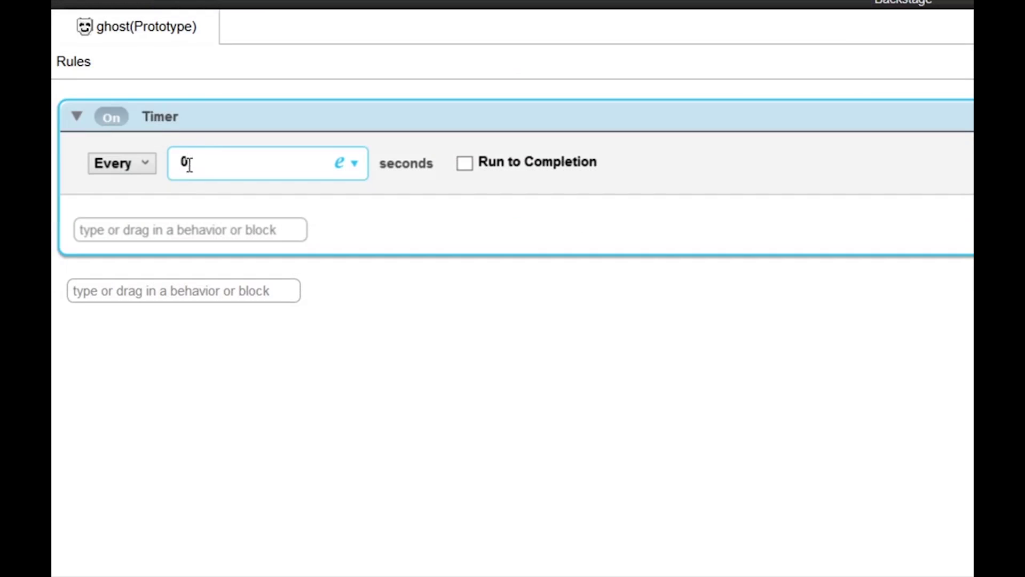
# Step: Switch to the ghost prototype in GameSalad and add a Move To behavior inside its Timer
pyautogui.click(215, 230)
pyautogui.write('move')
pyautogui.click(128, 269)
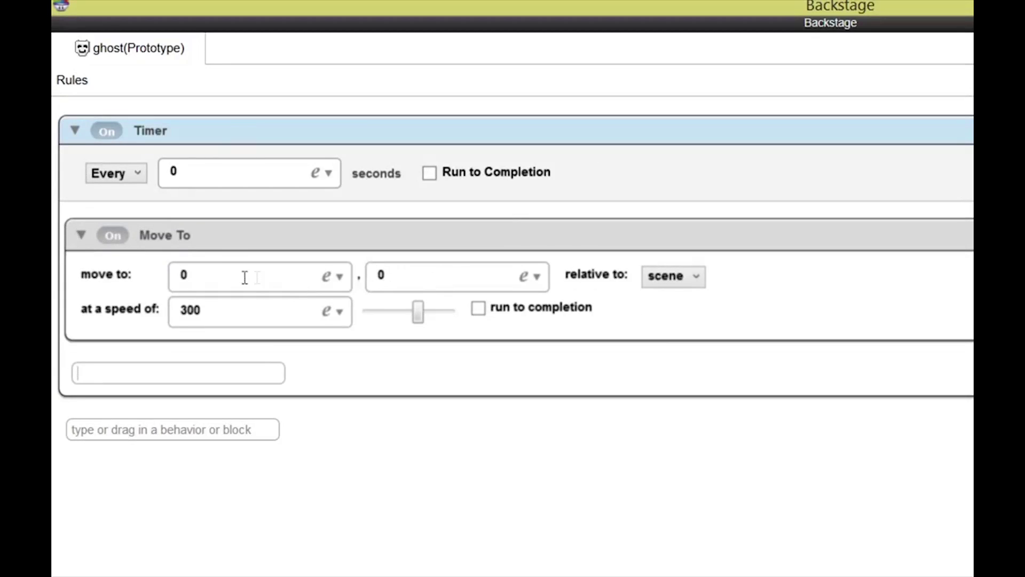
# Step: Set the Move To behavior's x coordinate to game.position x and open the expression for its y coordinate
pyautogui.click(332, 277)
pyautogui.click(302, 268)
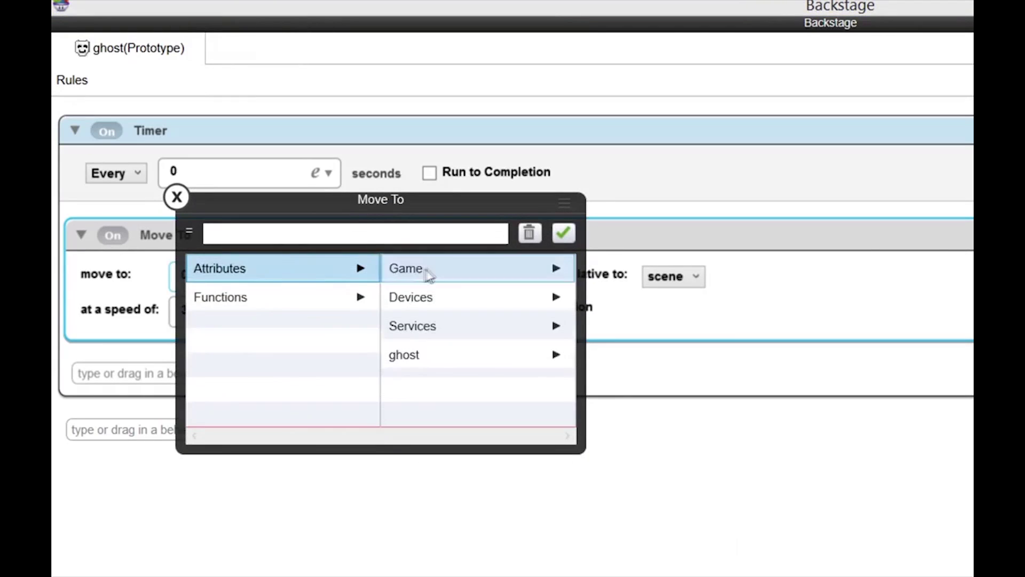
pyautogui.click(418, 273)
pyautogui.click(442, 385)
pyautogui.press('Return')
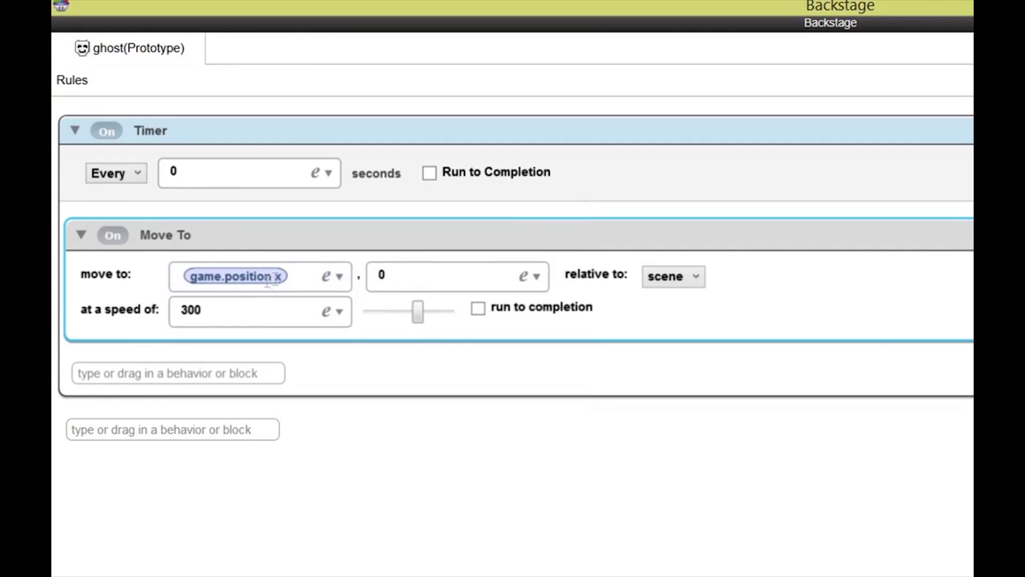
pyautogui.click(536, 276)
pyautogui.click(379, 238)
pyautogui.click(374, 238)
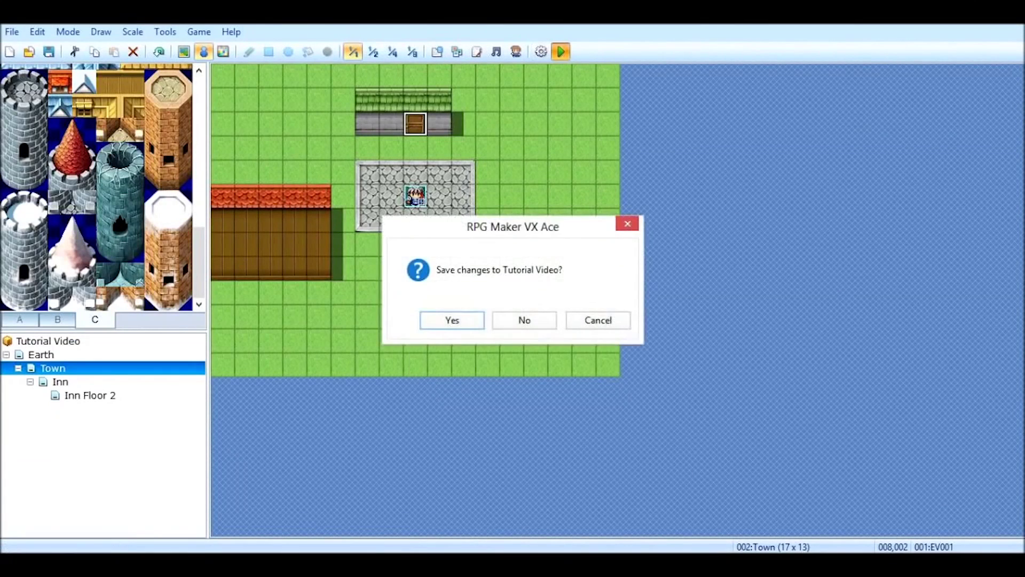
# Step: Switch to RPG Maker VX Ace, save the changes to Tutorial Video and start a playtest
pyautogui.press('Return')
pyautogui.press('Return')
pyautogui.press('Up')
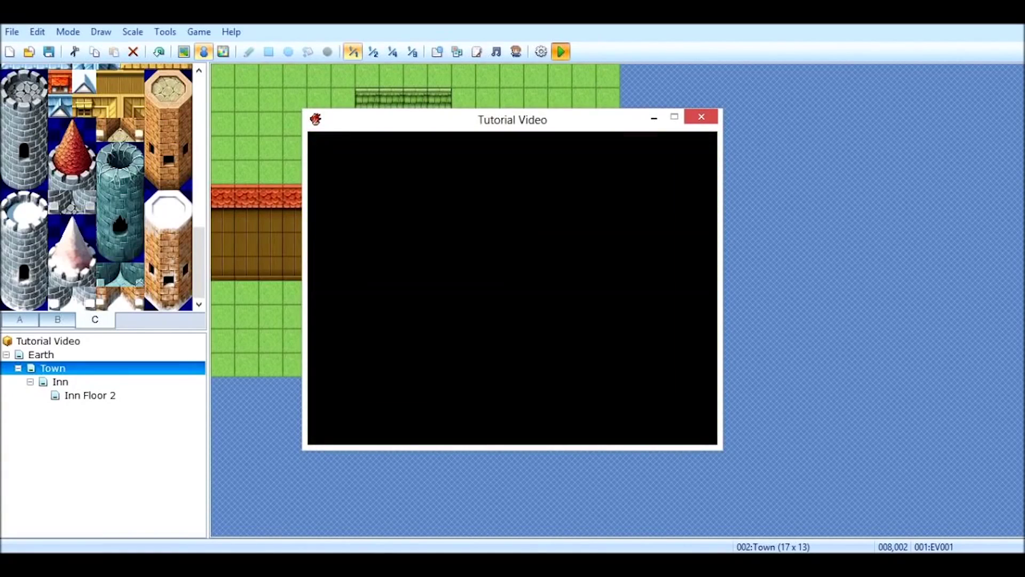